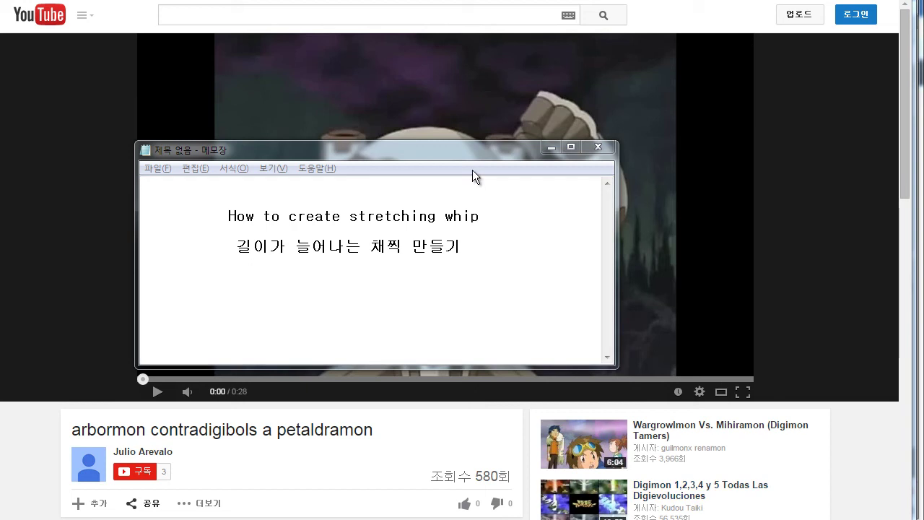
Step: Bring the title note forward, nudge it aside, and select its Korean title line
{"action": "left_click", "coordinate": [469, 148]}
{"action": "left_click_drag", "start_coordinate": [492, 143], "coordinate": [507, 134]}
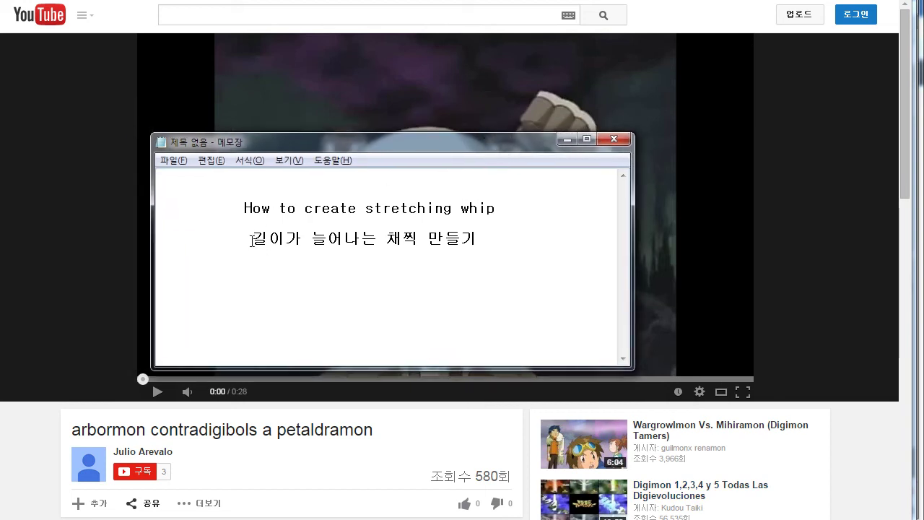
{"action": "left_click_drag", "start_coordinate": [251, 239], "coordinate": [478, 254]}
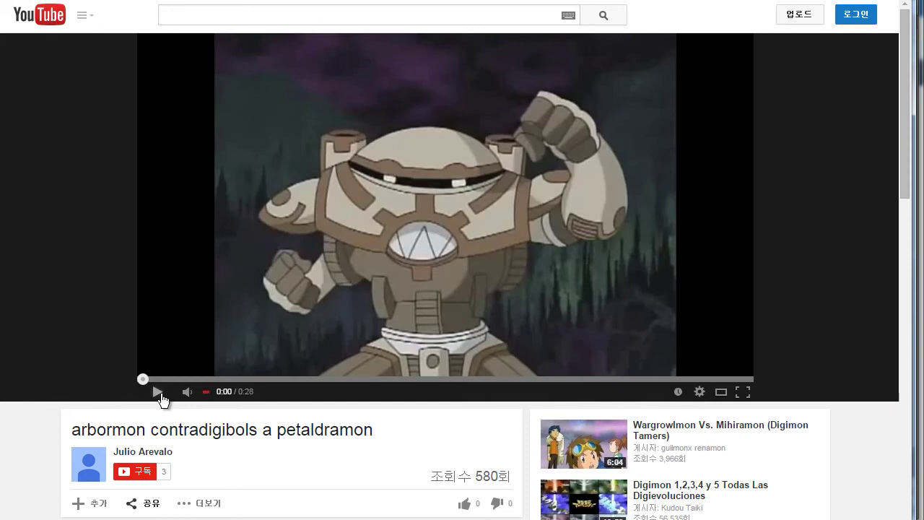
Step: Play the arbormon video briefly, then replay from 0:01 and pause at 0:02
{"action": "left_click", "coordinate": [157, 393]}
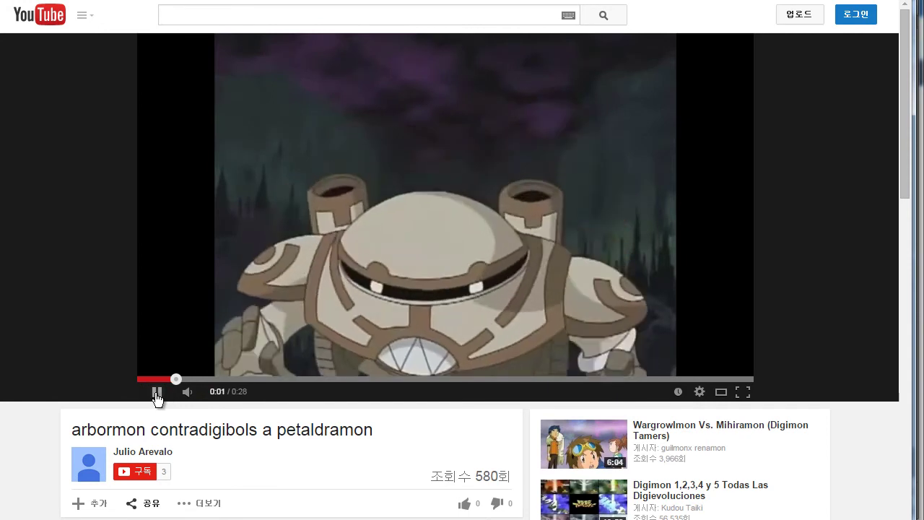
{"action": "left_click", "coordinate": [156, 393]}
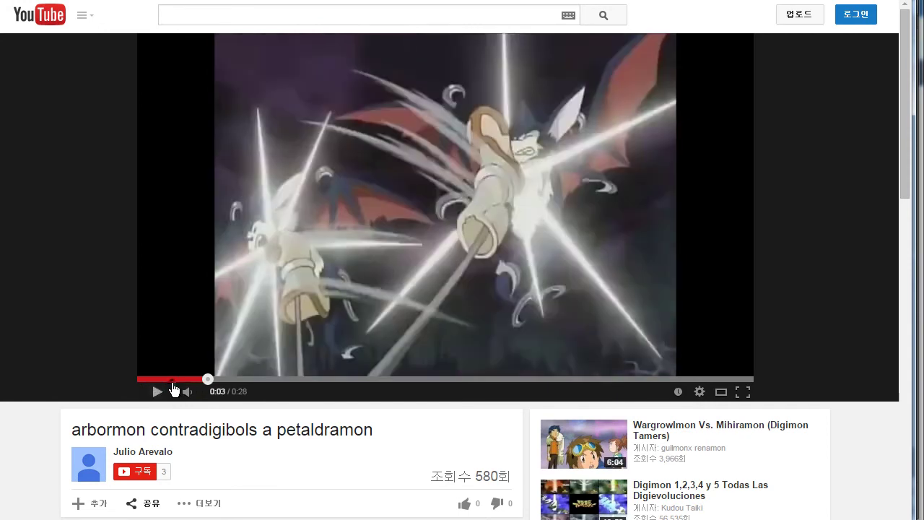
{"action": "left_click", "coordinate": [171, 380]}
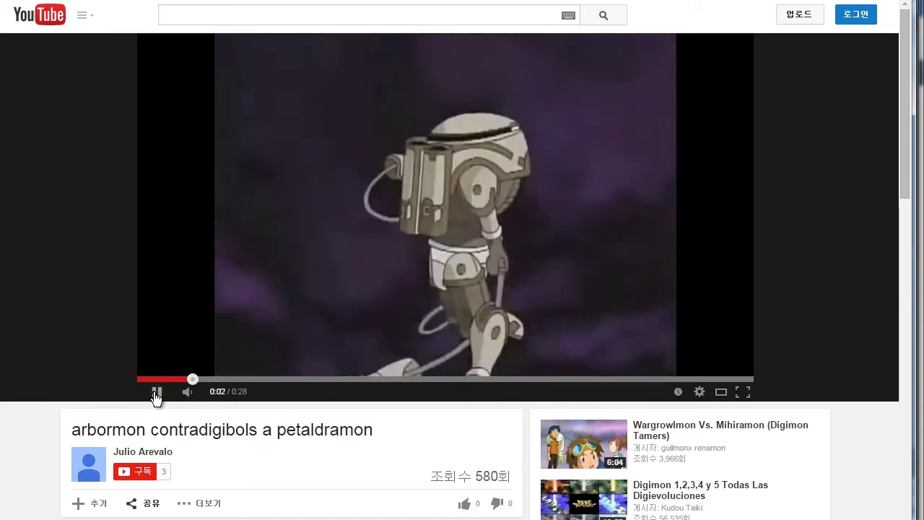
{"action": "left_click", "coordinate": [155, 394]}
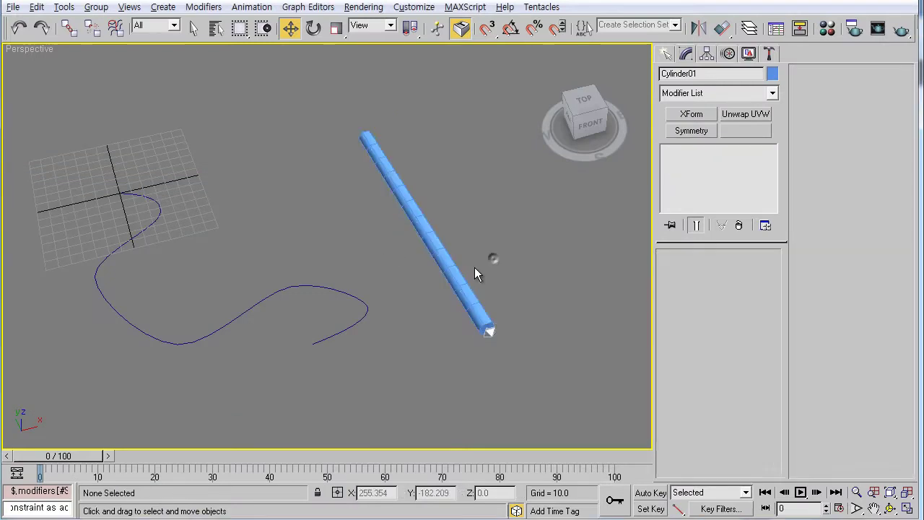
Step: Select Cylinder01, show its base Cylinder parameters, and make it see-through with Alt+X
{"action": "left_click", "coordinate": [448, 267]}
{"action": "mouse_move", "coordinate": [505, 303]}
{"action": "middle_mouse_down", "text": "alt"}
{"action": "mouse_move", "coordinate": [470, 295]}
{"action": "mouse_move", "coordinate": [602, 354]}
{"action": "mouse_move", "coordinate": [595, 294]}
{"action": "middle_mouse_up", "text": "alt"}
{"action": "left_click", "coordinate": [691, 162]}
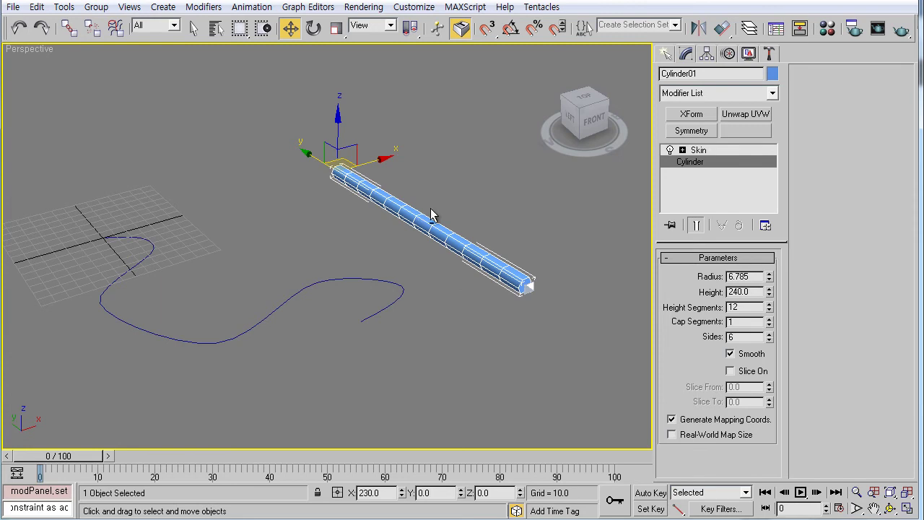
{"action": "middle_click_drag", "start_coordinate": [433, 213], "coordinate": [426, 223], "text": "alt"}
{"action": "key", "text": "alt+x"}
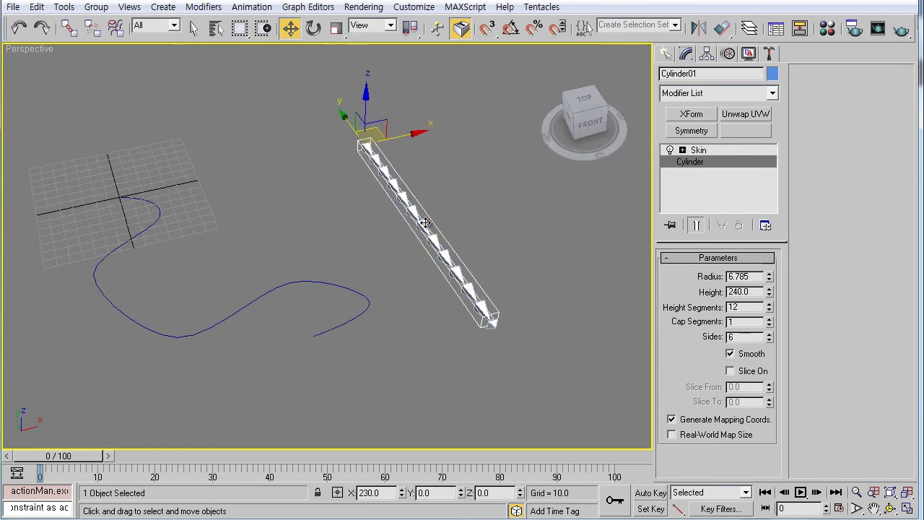
Step: Adjust Cylinder01's display options in its Object Properties dialog
{"action": "scroll", "coordinate": [341, 264], "scroll_direction": "up", "scroll_amount": 3}
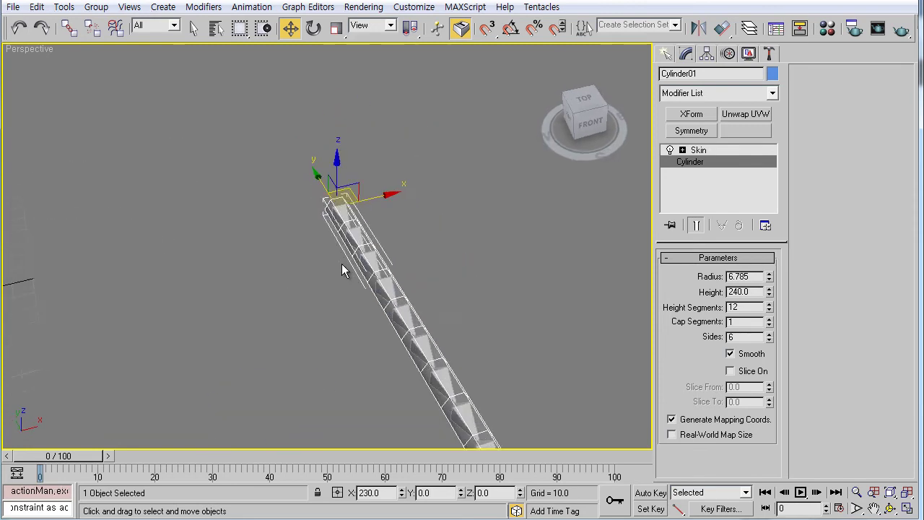
{"action": "scroll", "coordinate": [340, 264], "scroll_direction": "up", "scroll_amount": 2}
{"action": "scroll", "coordinate": [318, 238], "scroll_direction": "up", "scroll_amount": 2}
{"action": "scroll", "coordinate": [305, 220], "scroll_direction": "up", "scroll_amount": 2}
{"action": "right_click", "coordinate": [320, 221]}
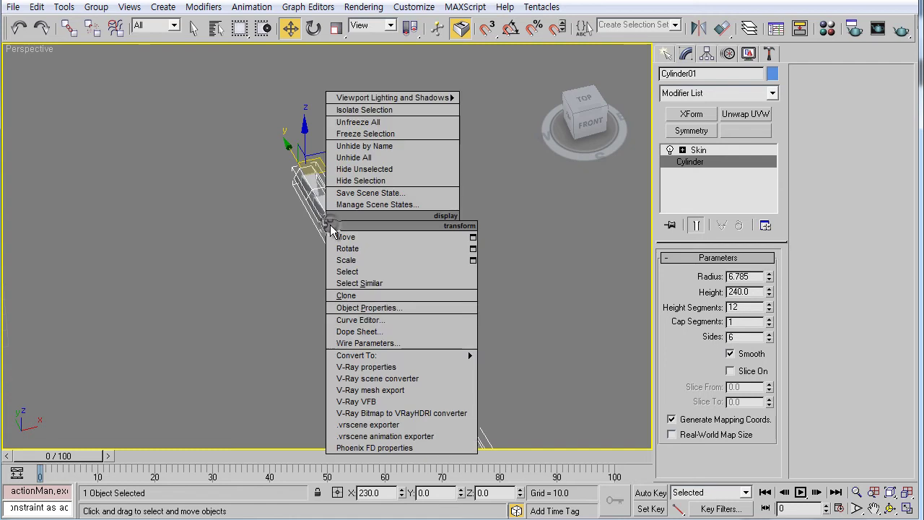
{"action": "left_click", "coordinate": [368, 315]}
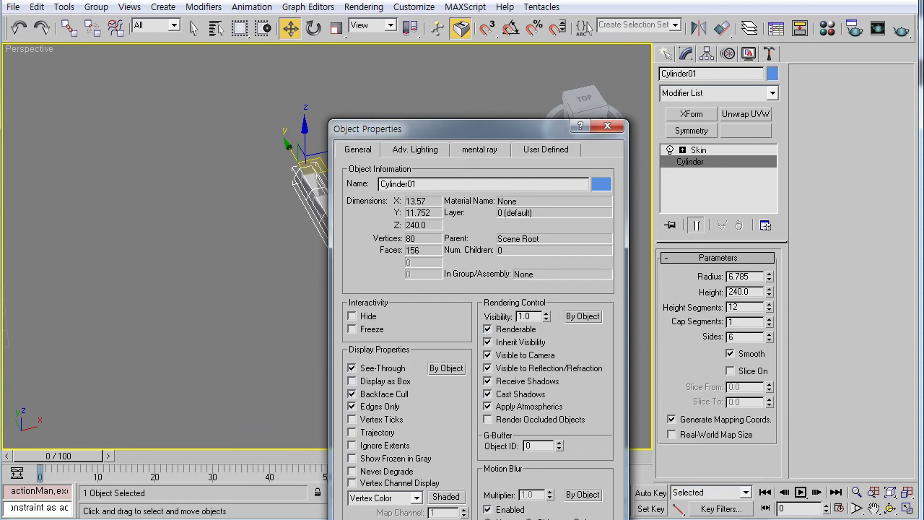
{"action": "key", "text": "Return"}
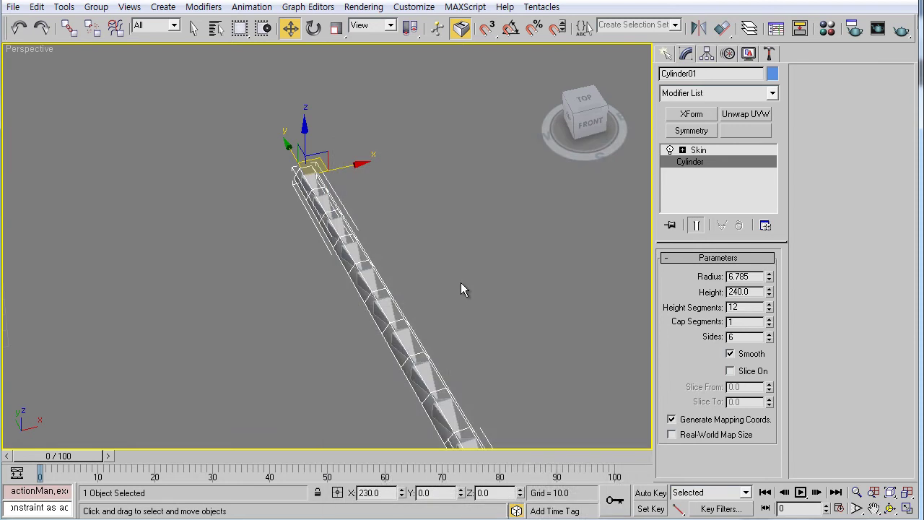
Step: Select Bone03 and rotate it about Z to bend the chain
{"action": "left_click", "coordinate": [460, 283]}
{"action": "middle_click_drag", "start_coordinate": [432, 285], "coordinate": [421, 193]}
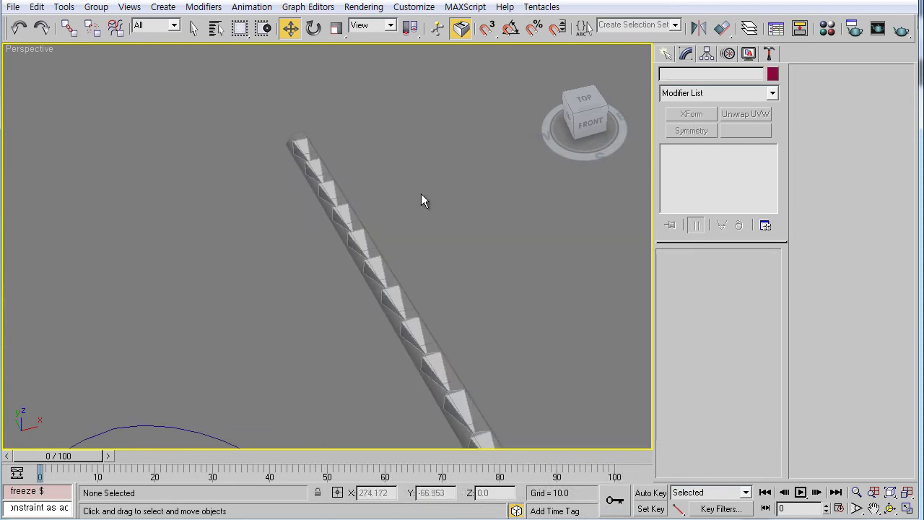
{"action": "left_click", "coordinate": [306, 148]}
{"action": "scroll", "coordinate": [373, 249], "scroll_direction": "up", "scroll_amount": 2}
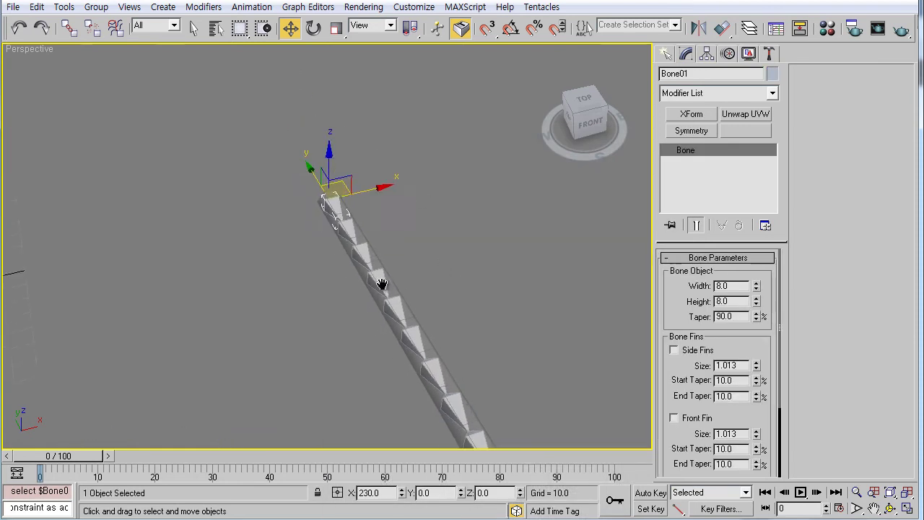
{"action": "key", "text": "Page_Down"}
{"action": "key", "text": "Page_Down"}
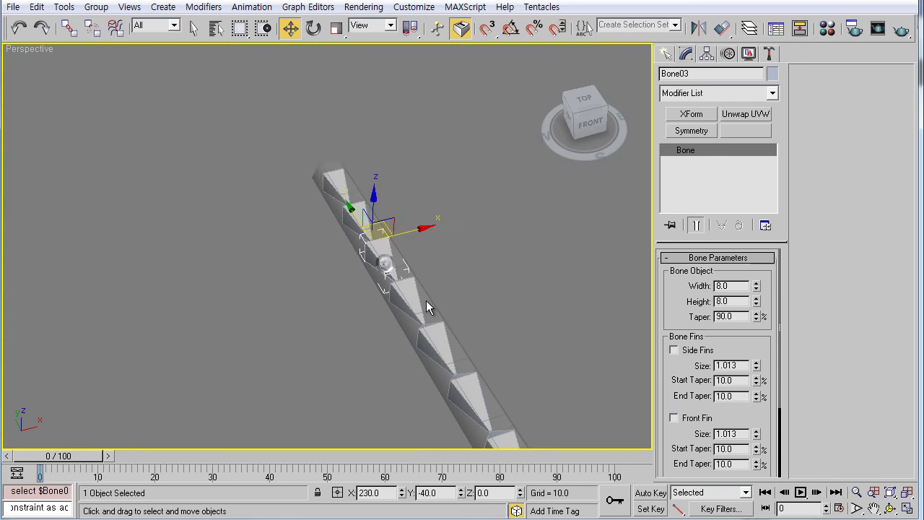
{"action": "scroll", "coordinate": [404, 289], "scroll_direction": "down", "scroll_amount": 2}
{"action": "key", "text": "e"}
{"action": "left_click_drag", "start_coordinate": [372, 255], "coordinate": [339, 295]}
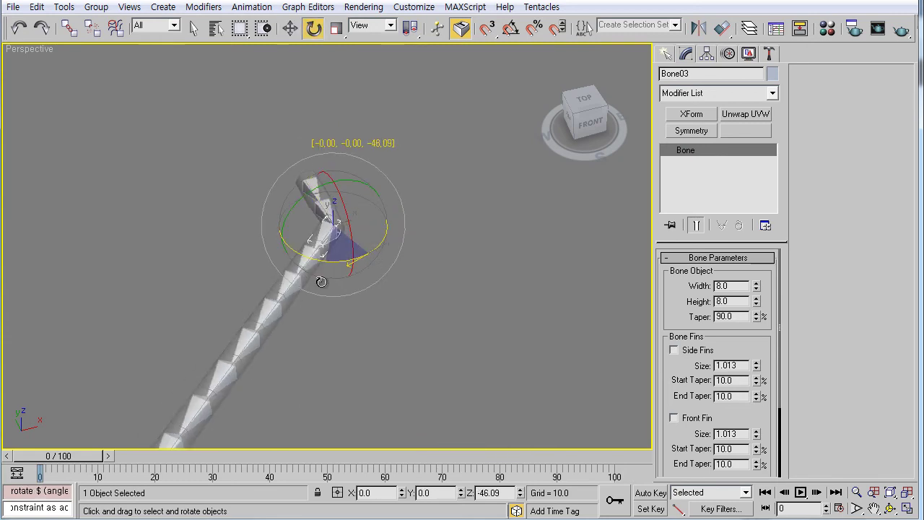
Step: Rotate Bone06 to bend the lower chain, then reselect Bone01
{"action": "left_click", "coordinate": [388, 300]}
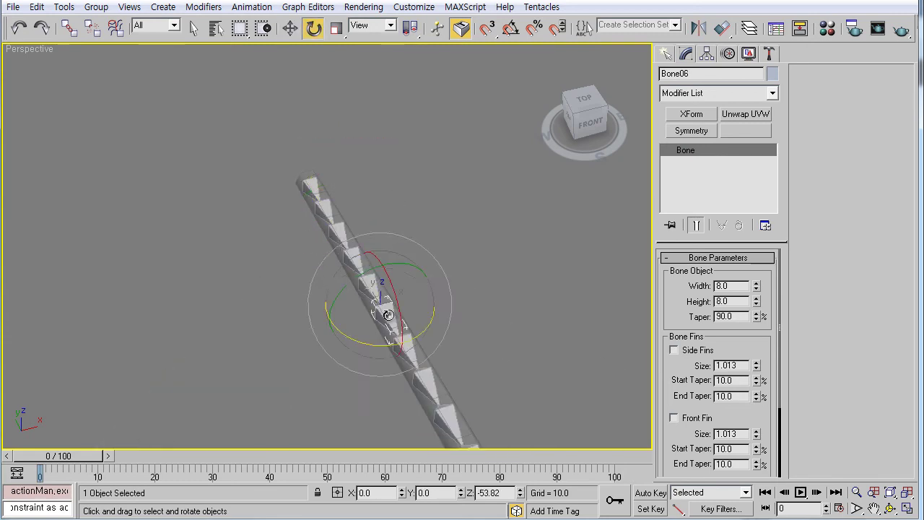
{"action": "left_click_drag", "start_coordinate": [426, 329], "coordinate": [319, 384]}
{"action": "mouse_move", "coordinate": [320, 384]}
{"action": "middle_mouse_down", "text": "alt"}
{"action": "mouse_move", "coordinate": [326, 233]}
{"action": "mouse_move", "coordinate": [309, 195]}
{"action": "mouse_move", "coordinate": [454, 251]}
{"action": "mouse_move", "coordinate": [371, 288]}
{"action": "mouse_move", "coordinate": [357, 213]}
{"action": "middle_mouse_up", "text": "alt"}
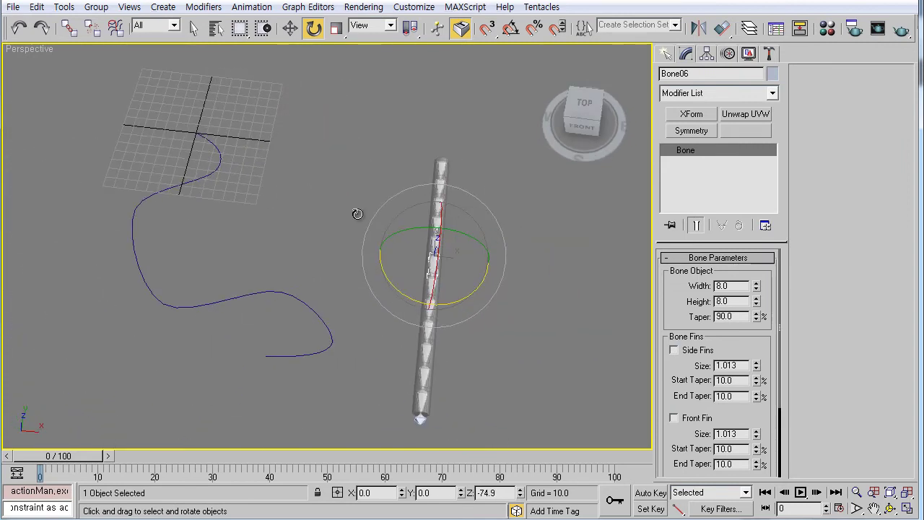
{"action": "left_click", "coordinate": [445, 164]}
Step: Build a spline IK chain from Bone01 to the last bone along the Line01 spline
{"action": "left_click", "coordinate": [253, 7]}
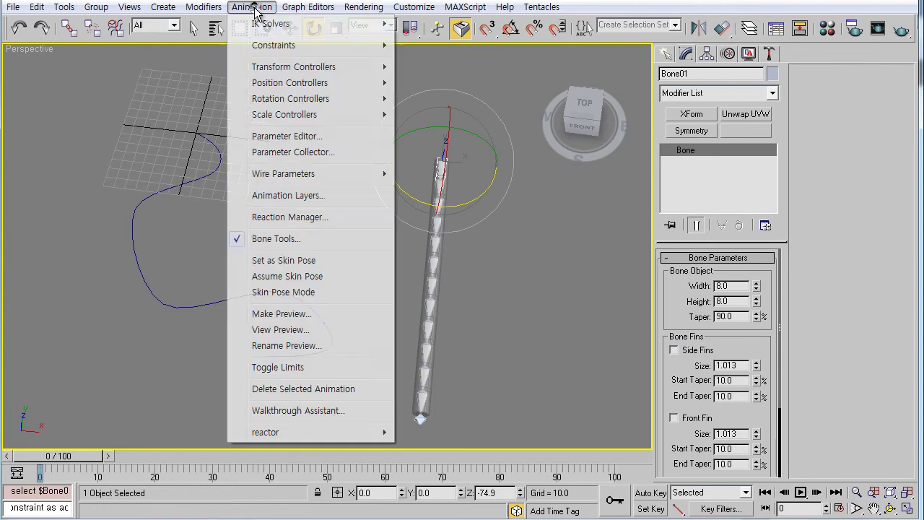
{"action": "mouse_move", "coordinate": [270, 24]}
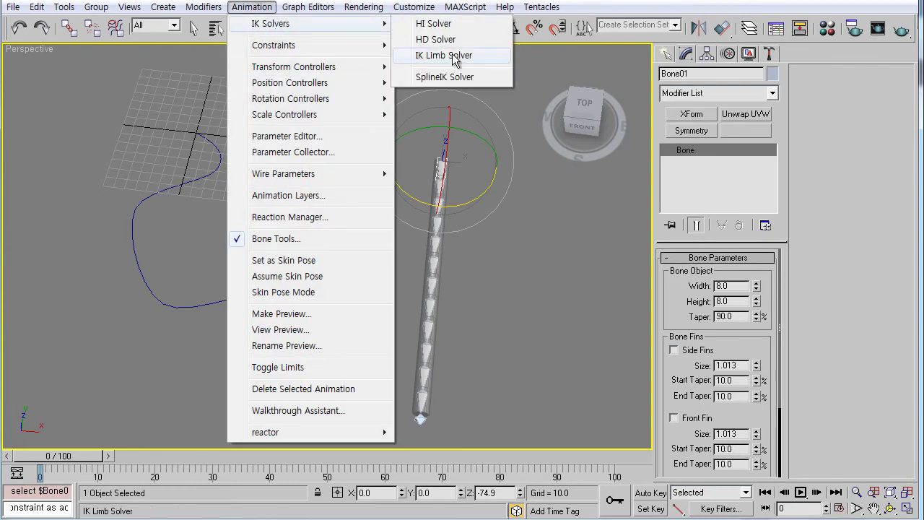
{"action": "left_click", "coordinate": [453, 77]}
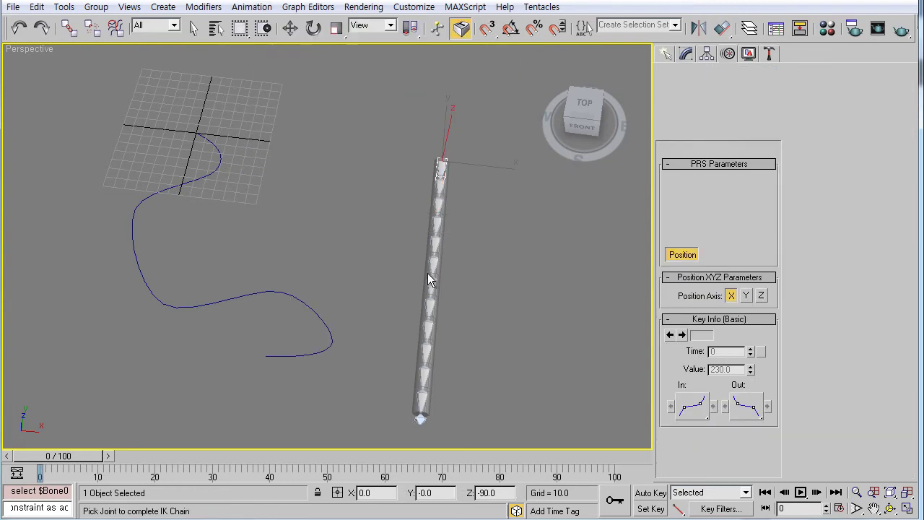
{"action": "left_click", "coordinate": [418, 419]}
{"action": "left_click", "coordinate": [211, 147]}
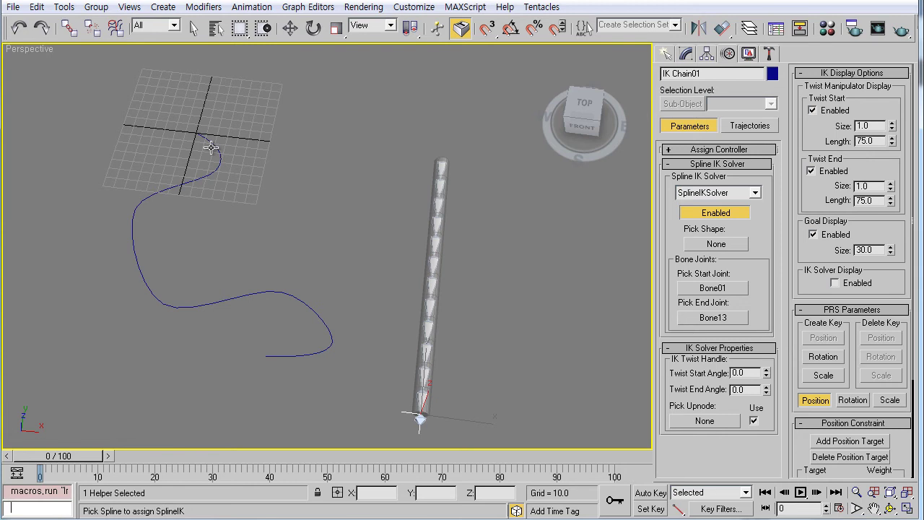
{"action": "left_click", "coordinate": [218, 159]}
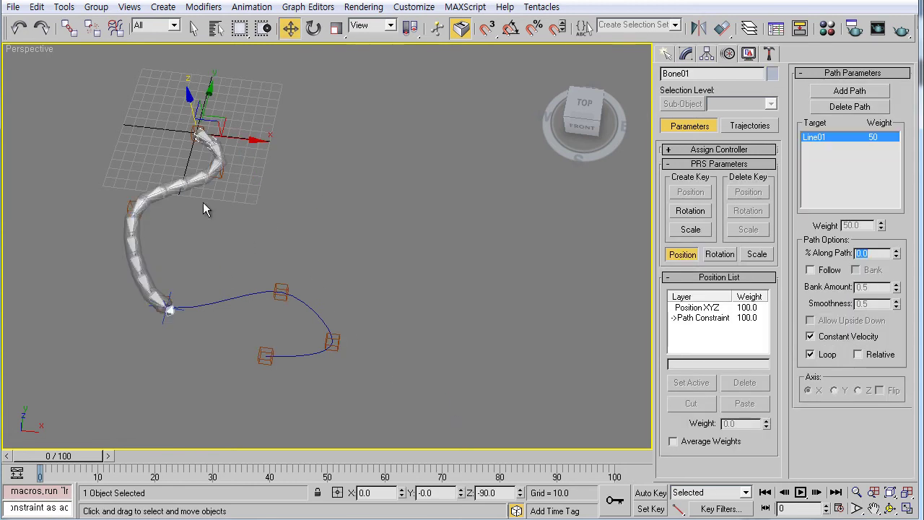
{"action": "middle_click_drag", "start_coordinate": [220, 203], "coordinate": [265, 303]}
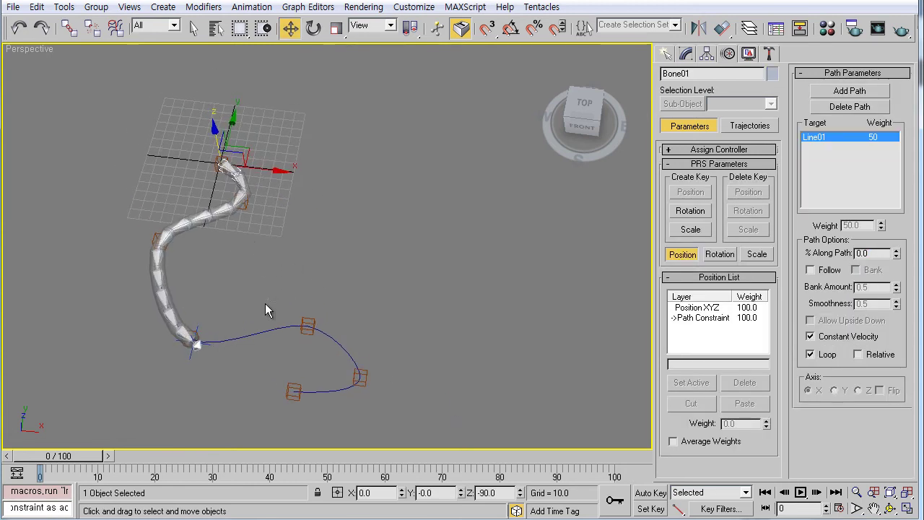
Step: Rotate the Point03 helper to twist the chain into an S-shape
{"action": "left_click", "coordinate": [158, 233]}
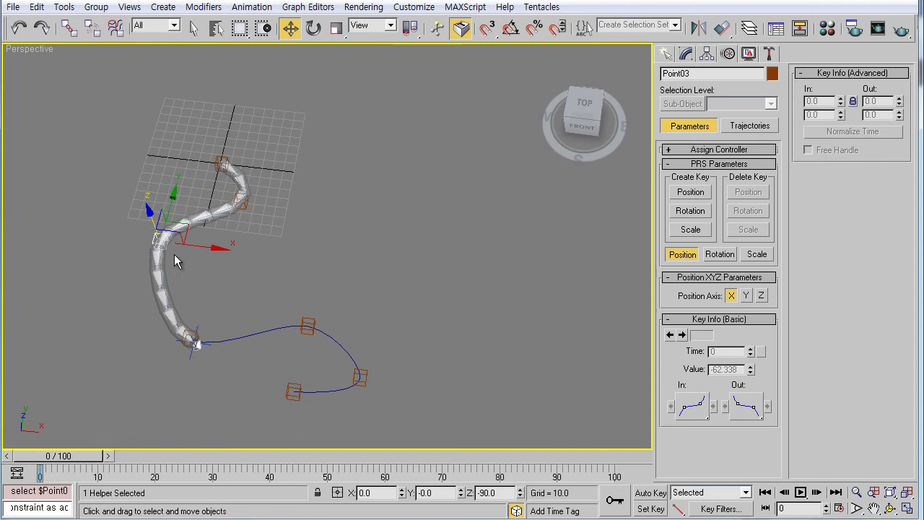
{"action": "key", "text": "e"}
{"action": "mouse_move", "coordinate": [195, 269]}
{"action": "left_mouse_down"}
{"action": "mouse_move", "coordinate": [66, 280]}
{"action": "mouse_move", "coordinate": [159, 302]}
{"action": "left_mouse_up"}
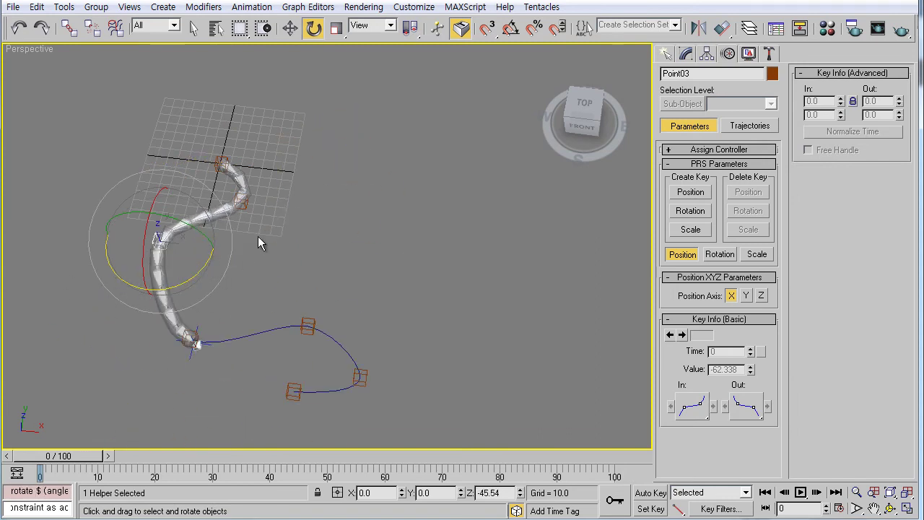
{"action": "mouse_move", "coordinate": [260, 243]}
{"action": "left_mouse_down"}
{"action": "mouse_move", "coordinate": [186, 247]}
{"action": "mouse_move", "coordinate": [409, 216]}
{"action": "mouse_move", "coordinate": [264, 268]}
{"action": "mouse_move", "coordinate": [128, 267]}
{"action": "mouse_move", "coordinate": [340, 252]}
{"action": "mouse_move", "coordinate": [187, 275]}
{"action": "mouse_move", "coordinate": [207, 280]}
{"action": "left_mouse_up"}
{"action": "key", "text": "w"}
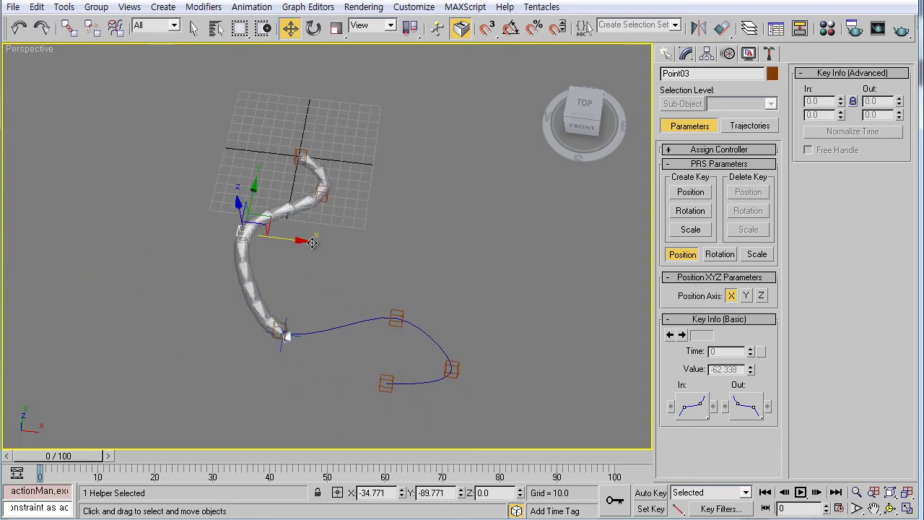
{"action": "mouse_move", "coordinate": [207, 280]}
{"action": "middle_mouse_down", "text": "alt"}
{"action": "mouse_move", "coordinate": [464, 165]}
{"action": "mouse_move", "coordinate": [262, 247]}
{"action": "mouse_move", "coordinate": [306, 215]}
{"action": "middle_mouse_up", "text": "alt"}
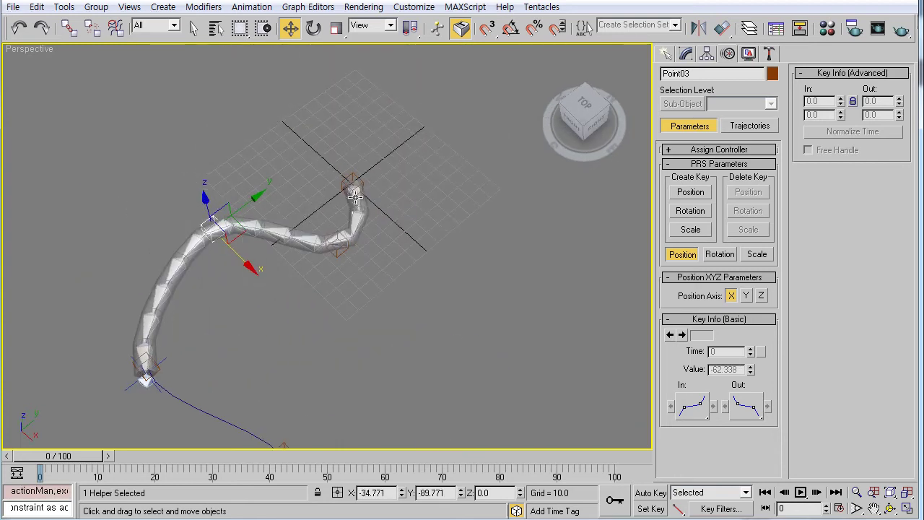
Step: Select Bone01 and then the whole 13-bone hierarchy
{"action": "left_click", "coordinate": [354, 194]}
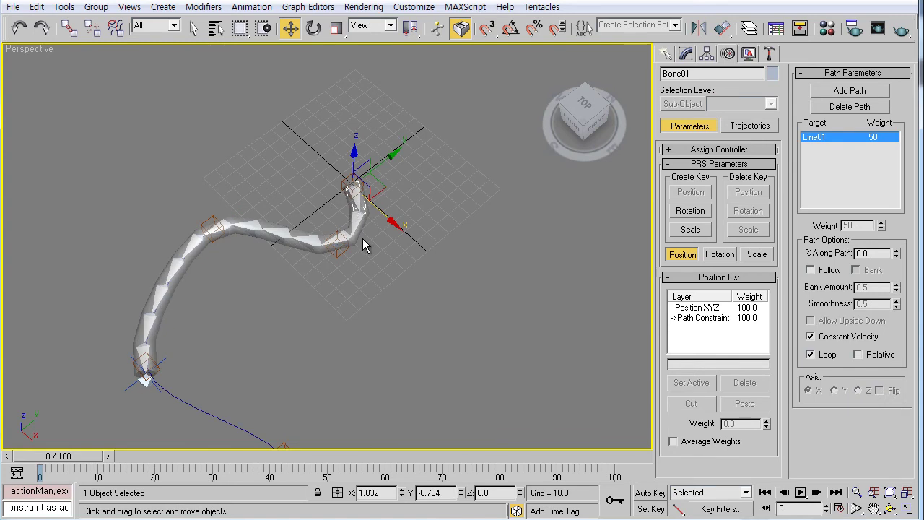
{"action": "scroll", "coordinate": [346, 244], "scroll_direction": "up", "scroll_amount": 2}
{"action": "scroll", "coordinate": [357, 209], "scroll_direction": "up", "scroll_amount": 3}
{"action": "mouse_move", "coordinate": [356, 209]}
{"action": "middle_mouse_down", "text": "alt"}
{"action": "mouse_move", "coordinate": [371, 206]}
{"action": "mouse_move", "coordinate": [407, 238]}
{"action": "middle_mouse_up", "text": "alt"}
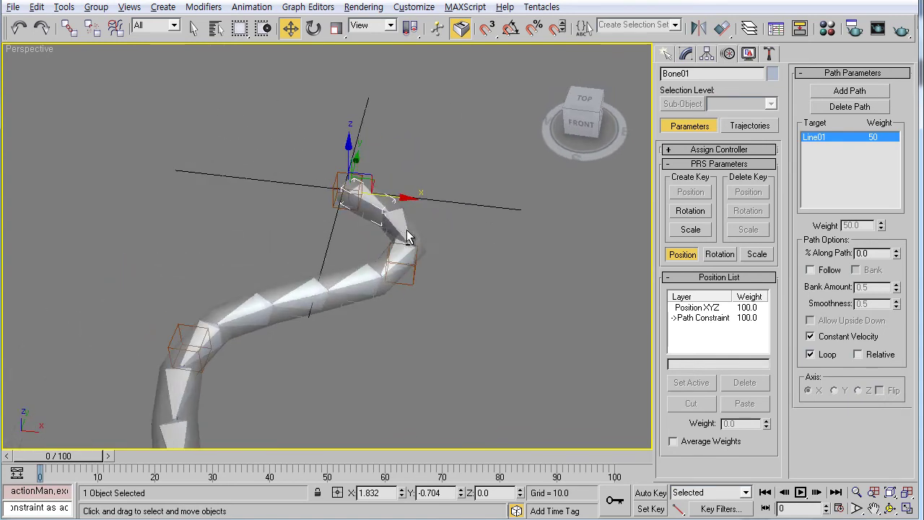
{"action": "scroll", "coordinate": [375, 239], "scroll_direction": "down", "scroll_amount": 3}
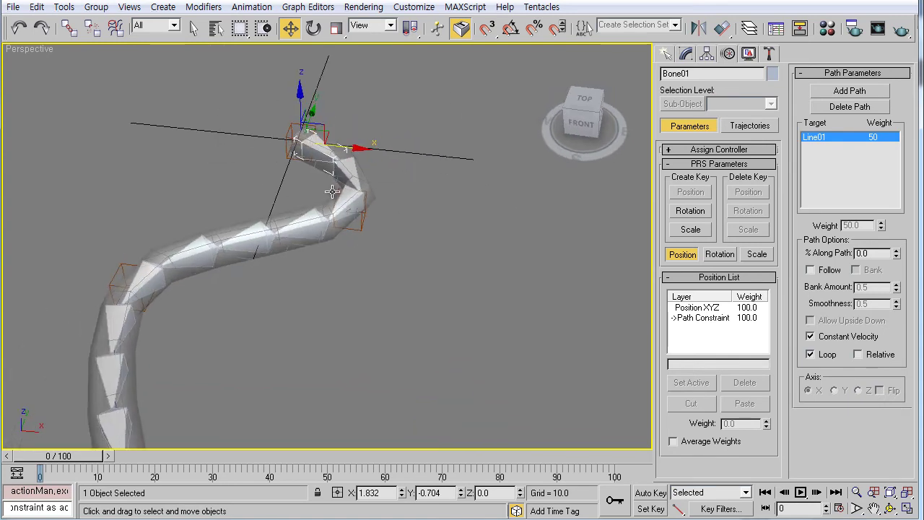
{"action": "scroll", "coordinate": [341, 215], "scroll_direction": "down", "scroll_amount": 2}
{"action": "middle_click_drag", "start_coordinate": [340, 215], "coordinate": [319, 171], "text": "alt"}
{"action": "key", "text": "ctrl+Page_Down"}
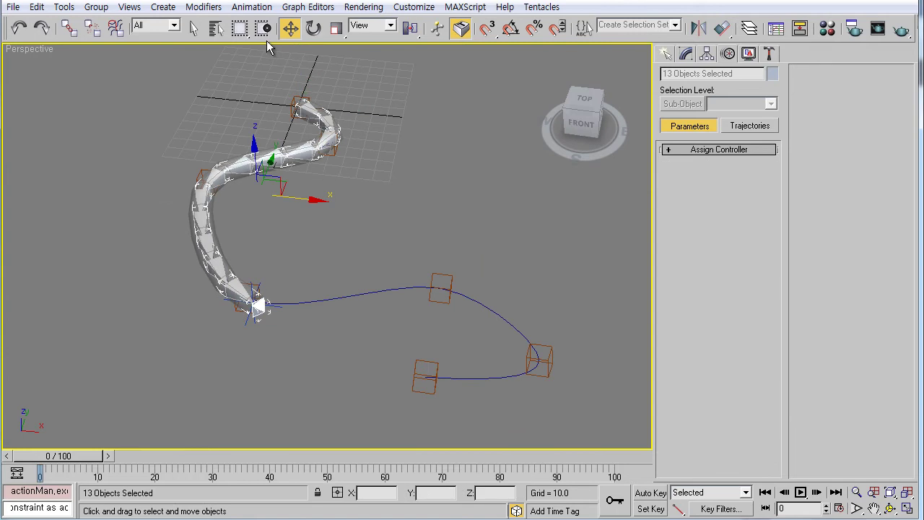
Step: In Bone Tools, turn off Freeze Length and Auto-Align and set Stretch to None for all bones
{"action": "left_click", "coordinate": [686, 54]}
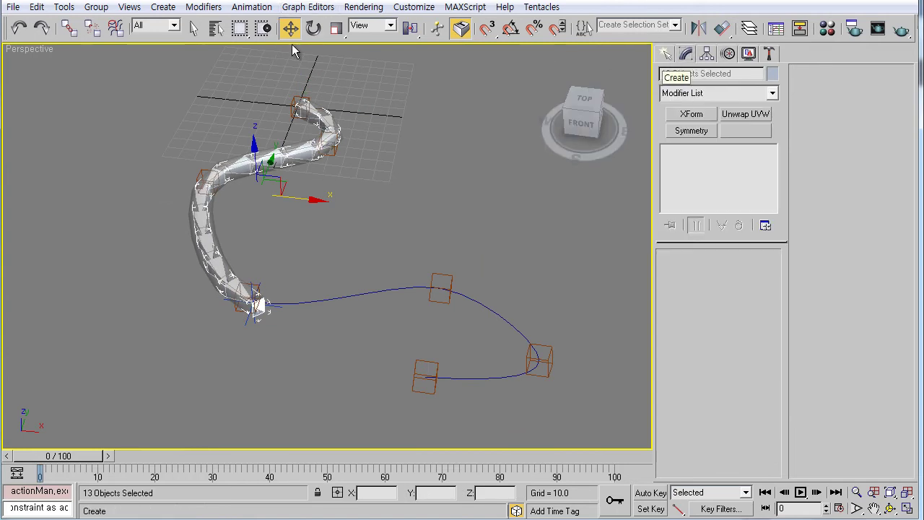
{"action": "left_click", "coordinate": [251, 7]}
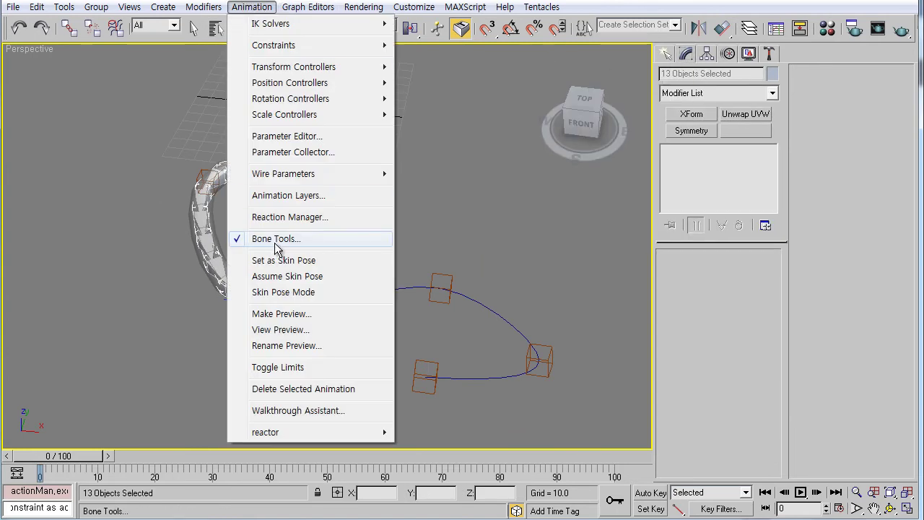
{"action": "left_click", "coordinate": [275, 239]}
{"action": "left_click", "coordinate": [253, 7]}
{"action": "left_click", "coordinate": [280, 240]}
{"action": "mouse_move", "coordinate": [170, 6]}
{"action": "left_mouse_down"}
{"action": "mouse_move", "coordinate": [107, 15]}
{"action": "mouse_move", "coordinate": [93, 56]}
{"action": "mouse_move", "coordinate": [83, 53]}
{"action": "left_mouse_up"}
{"action": "middle_click_drag", "start_coordinate": [330, 255], "coordinate": [383, 312]}
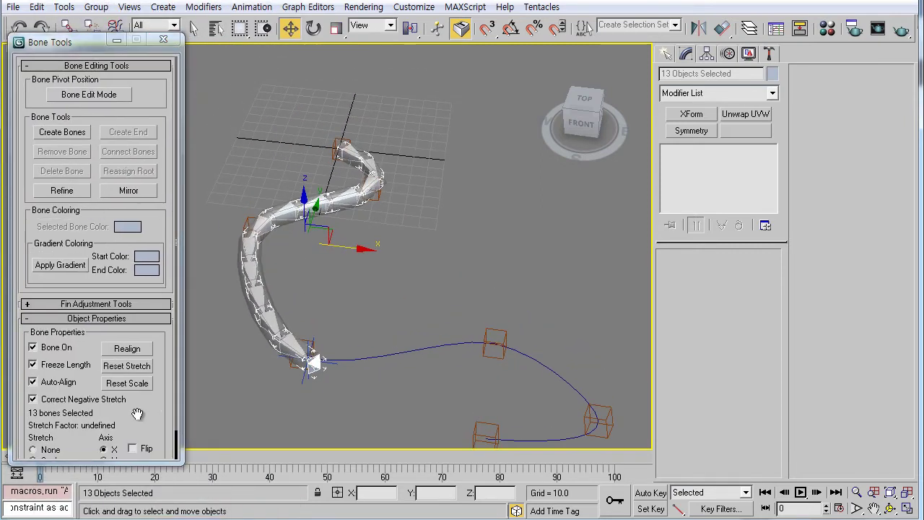
{"action": "left_click", "coordinate": [56, 365]}
{"action": "left_click", "coordinate": [54, 381]}
{"action": "left_click", "coordinate": [45, 450]}
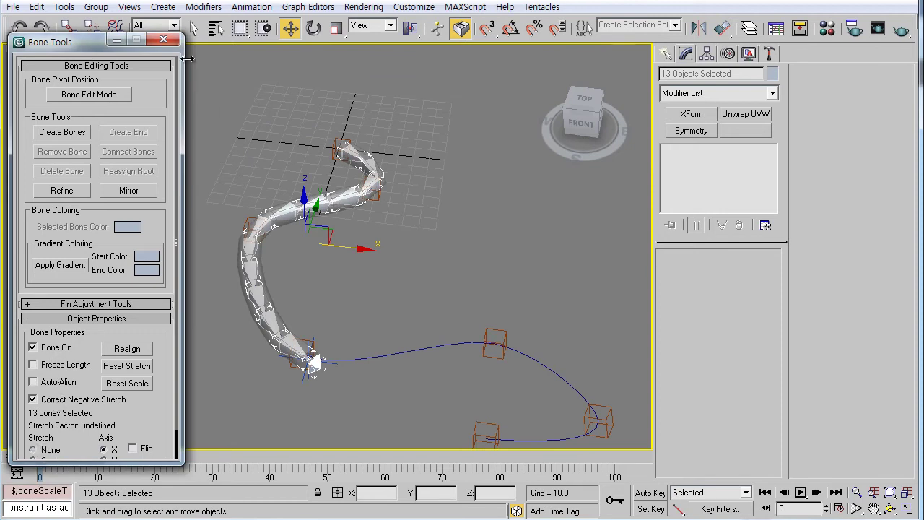
{"action": "middle_click_drag", "start_coordinate": [249, 160], "coordinate": [258, 299], "text": "alt"}
Step: Pull the lower bones to test stretching, then move them back
{"action": "left_click", "coordinate": [239, 292]}
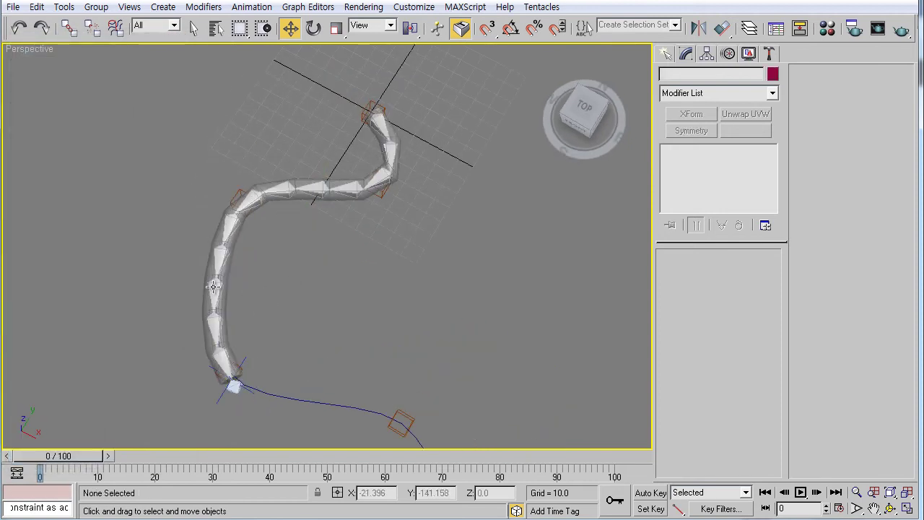
{"action": "mouse_move", "coordinate": [214, 286]}
{"action": "left_mouse_down"}
{"action": "mouse_move", "coordinate": [194, 277]}
{"action": "mouse_move", "coordinate": [282, 307]}
{"action": "left_mouse_up"}
{"action": "mouse_move", "coordinate": [283, 307]}
{"action": "middle_mouse_down", "text": "alt"}
{"action": "mouse_move", "coordinate": [262, 243]}
{"action": "mouse_move", "coordinate": [217, 224]}
{"action": "mouse_move", "coordinate": [248, 302]}
{"action": "mouse_move", "coordinate": [335, 254]}
{"action": "middle_mouse_up", "text": "alt"}
Step: Select Bone01 and then Bone02
{"action": "mouse_move", "coordinate": [291, 234]}
{"action": "middle_mouse_down"}
{"action": "mouse_move", "coordinate": [368, 253]}
{"action": "mouse_move", "coordinate": [340, 248]}
{"action": "mouse_move", "coordinate": [354, 241]}
{"action": "mouse_move", "coordinate": [342, 267]}
{"action": "mouse_move", "coordinate": [346, 303]}
{"action": "mouse_move", "coordinate": [363, 324]}
{"action": "mouse_move", "coordinate": [361, 403]}
{"action": "mouse_move", "coordinate": [375, 326]}
{"action": "mouse_move", "coordinate": [332, 339]}
{"action": "middle_mouse_up"}
{"action": "scroll", "coordinate": [336, 249], "scroll_direction": "up", "scroll_amount": 2}
{"action": "left_click", "coordinate": [370, 328]}
{"action": "left_click", "coordinate": [328, 338]}
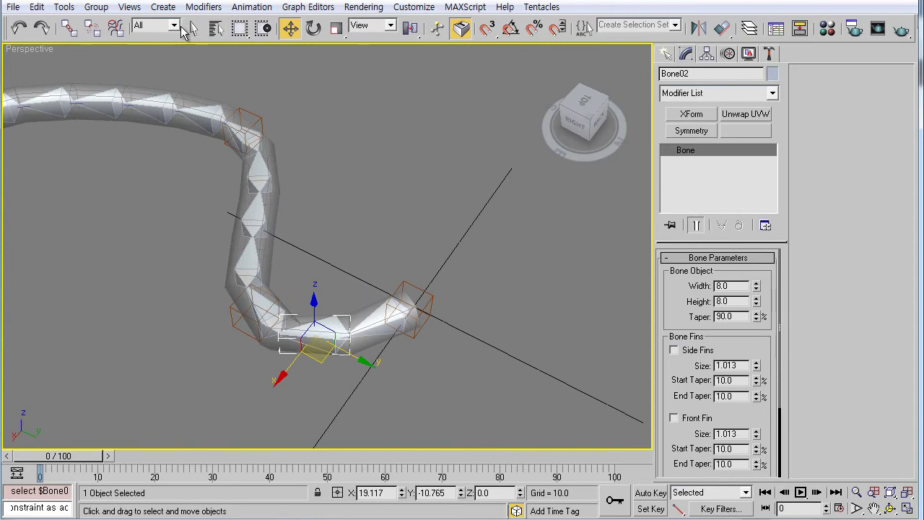
Step: Switch to the Parent coordinate system and open Bone02's Move Transform Type-In
{"action": "left_click", "coordinate": [368, 26]}
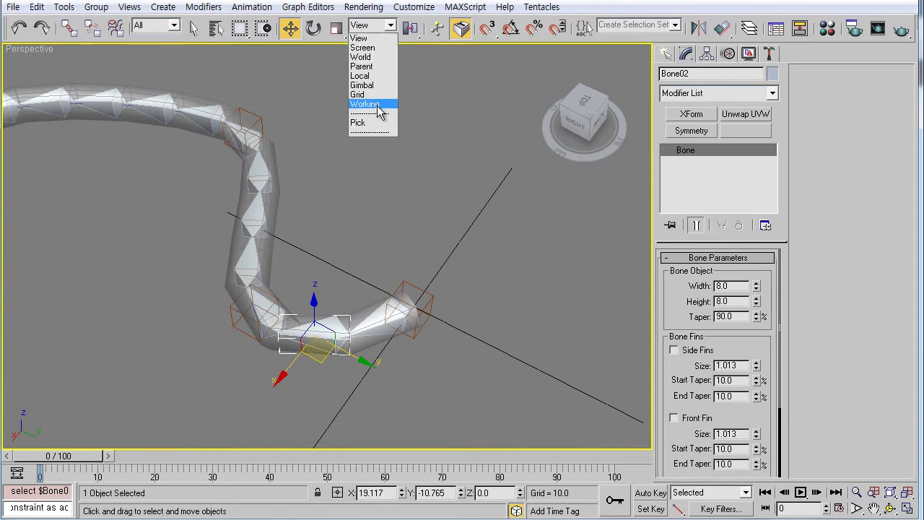
{"action": "left_click", "coordinate": [362, 66]}
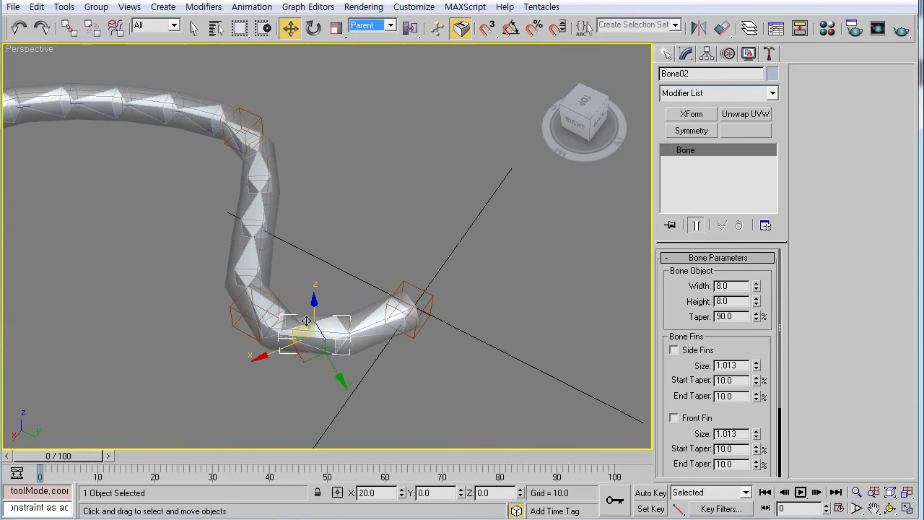
{"action": "right_click", "coordinate": [289, 29]}
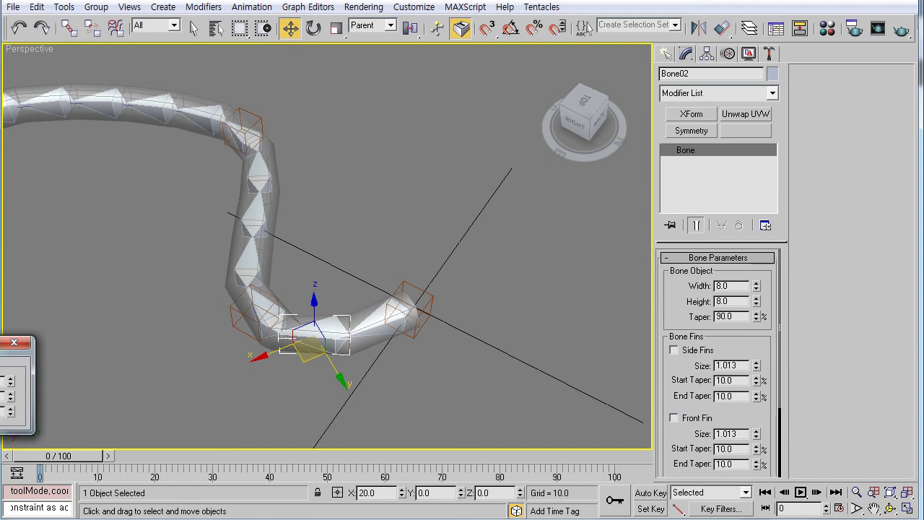
{"action": "left_click_drag", "start_coordinate": [22, 336], "coordinate": [435, 186]}
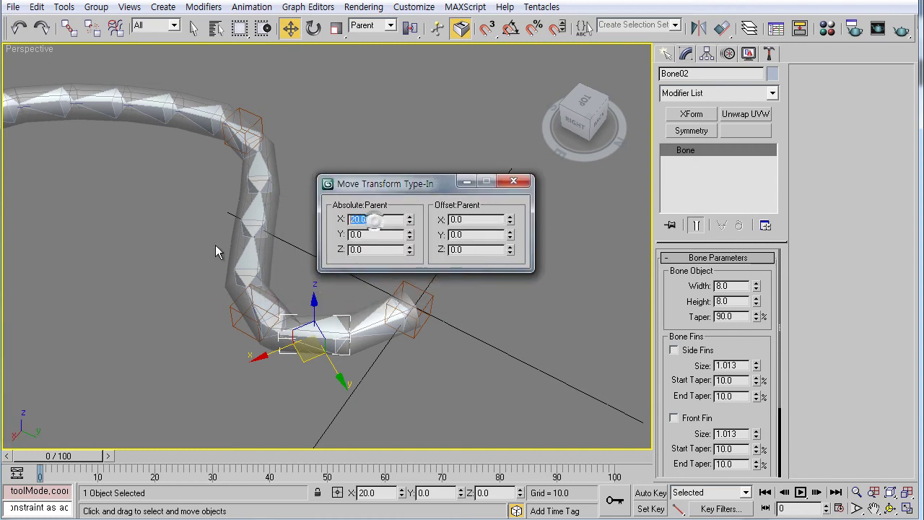
Step: Scrub Bone02's X position to test stretching, leaving it at 20.0
{"action": "mouse_move", "coordinate": [410, 222]}
{"action": "left_mouse_down"}
{"action": "mouse_move", "coordinate": [421, 206]}
{"action": "mouse_move", "coordinate": [426, 234]}
{"action": "left_mouse_up"}
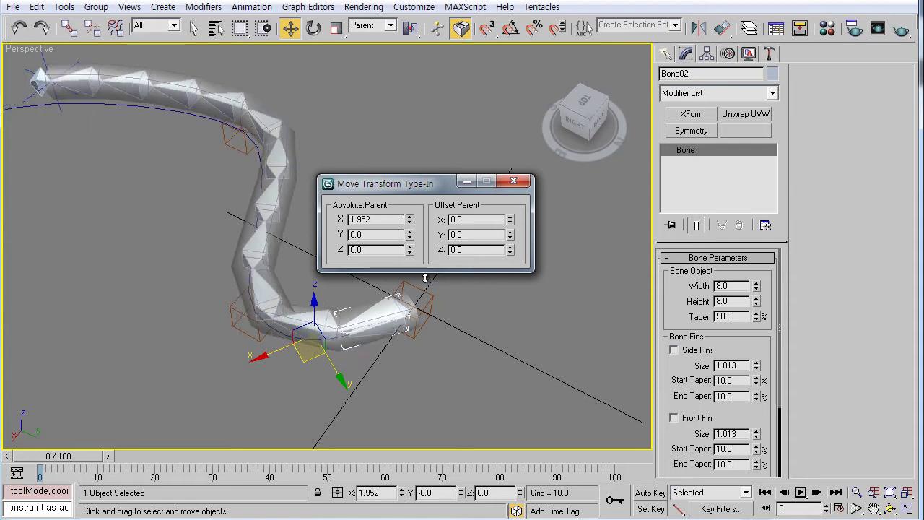
{"action": "left_click_drag", "start_coordinate": [427, 233], "coordinate": [426, 221]}
{"action": "scroll", "coordinate": [325, 335], "scroll_direction": "down", "scroll_amount": 2}
{"action": "scroll", "coordinate": [315, 322], "scroll_direction": "down", "scroll_amount": 2}
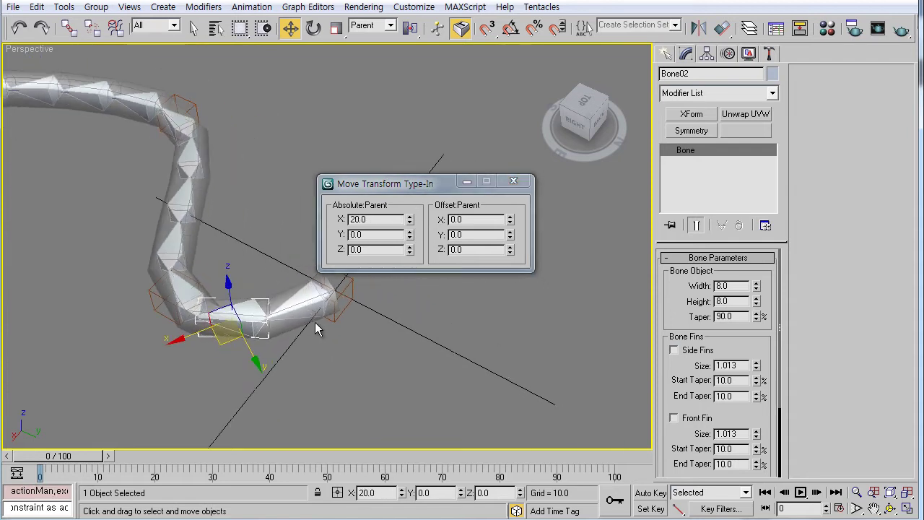
{"action": "scroll", "coordinate": [314, 322], "scroll_direction": "down", "scroll_amount": 2}
{"action": "scroll", "coordinate": [315, 328], "scroll_direction": "down", "scroll_amount": 1}
{"action": "middle_click_drag", "start_coordinate": [287, 330], "coordinate": [272, 332], "text": "alt"}
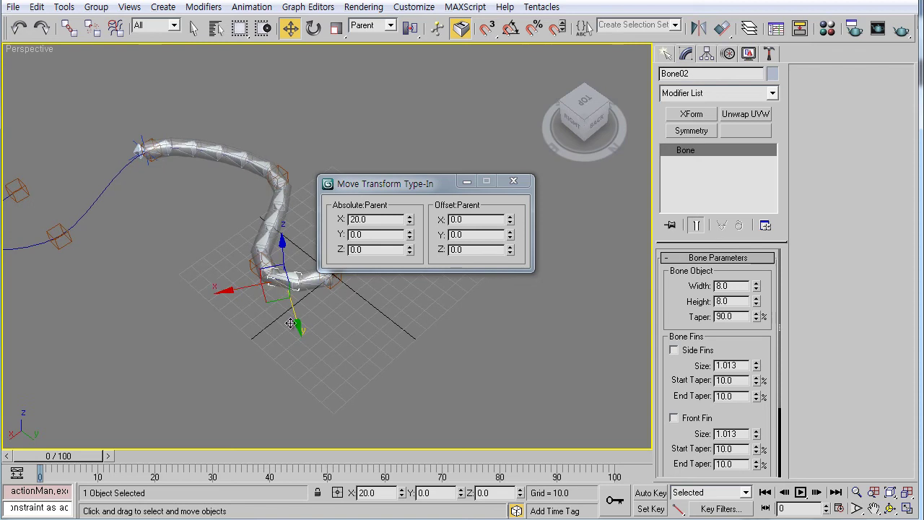
{"action": "left_click_drag", "start_coordinate": [433, 184], "coordinate": [454, 64]}
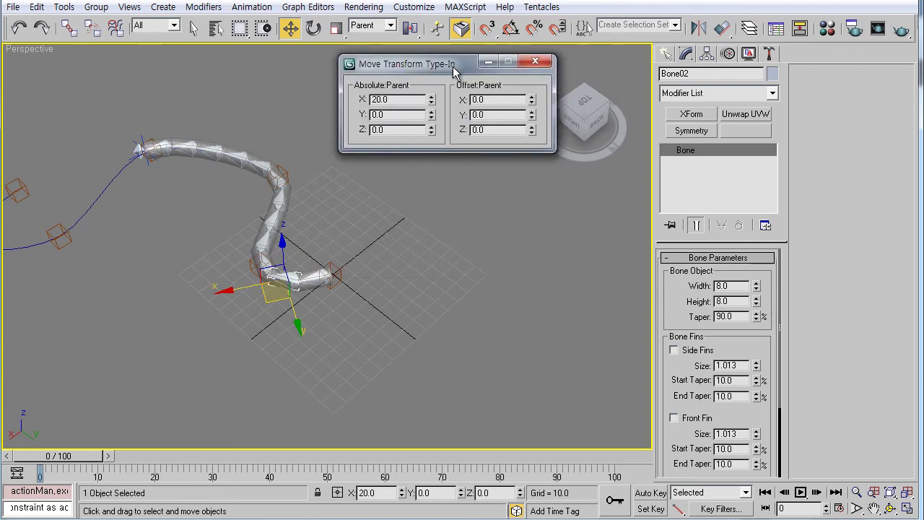
Step: Create a Dummy helper near the chain's end and name it Controller
{"action": "left_click", "coordinate": [666, 55]}
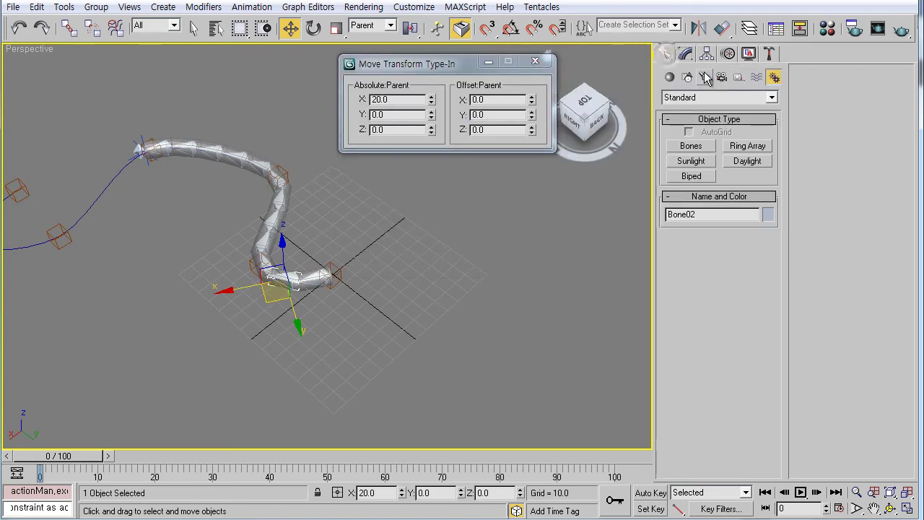
{"action": "left_click", "coordinate": [741, 79]}
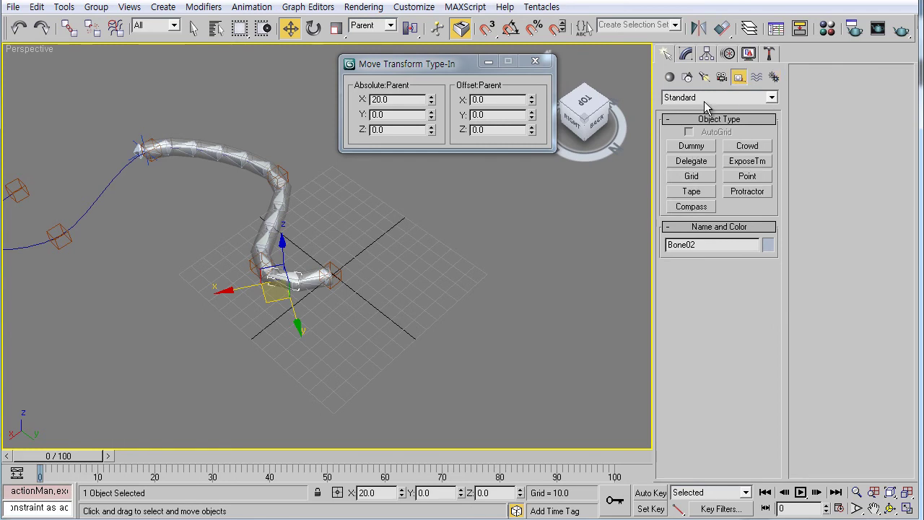
{"action": "left_click", "coordinate": [691, 145]}
{"action": "left_click_drag", "start_coordinate": [381, 289], "coordinate": [404, 306]}
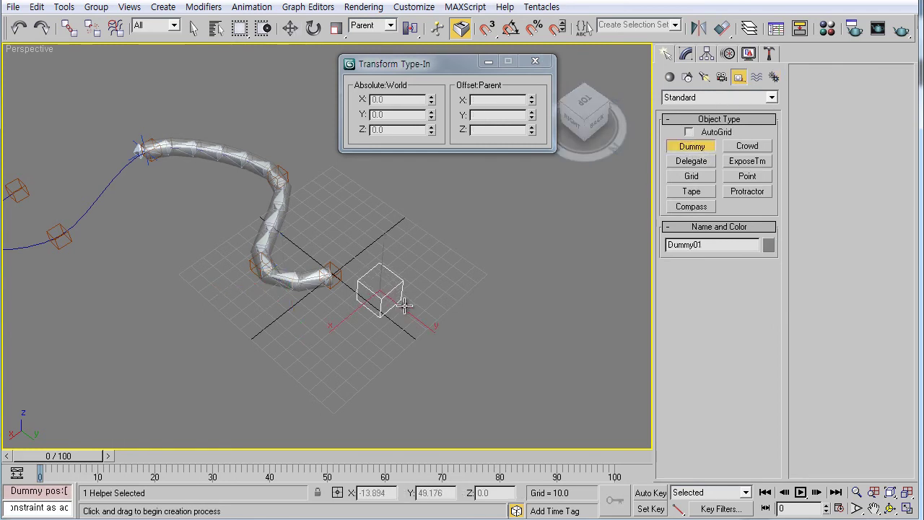
{"action": "left_click", "coordinate": [682, 59]}
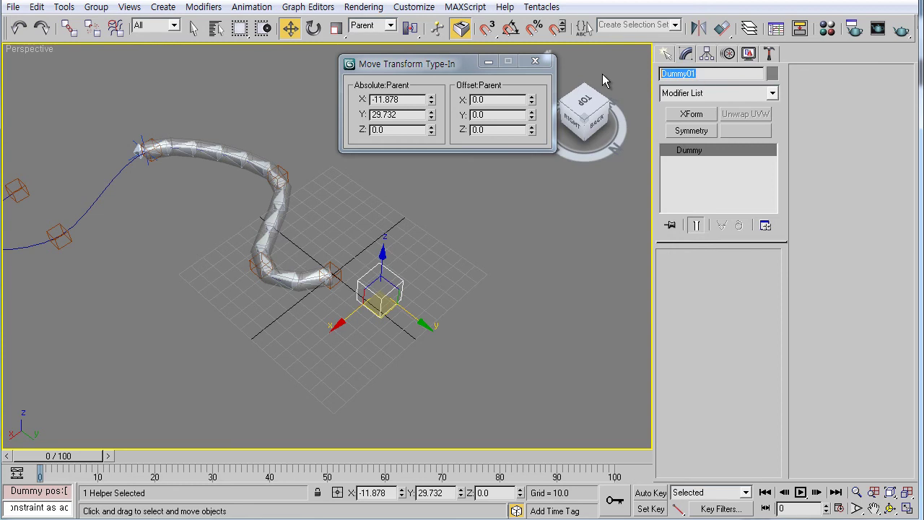
{"action": "type", "text": "Contooller"}
{"action": "key", "text": "Return"}
Step: Zero the Controller dummy's position spinners to place it at the origin
{"action": "middle_click_drag", "start_coordinate": [404, 148], "coordinate": [390, 378]}
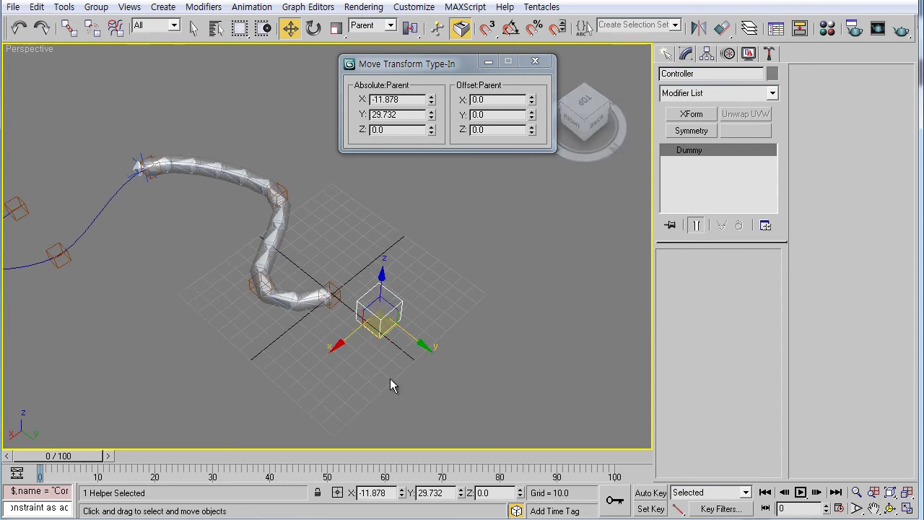
{"action": "right_click", "coordinate": [401, 492]}
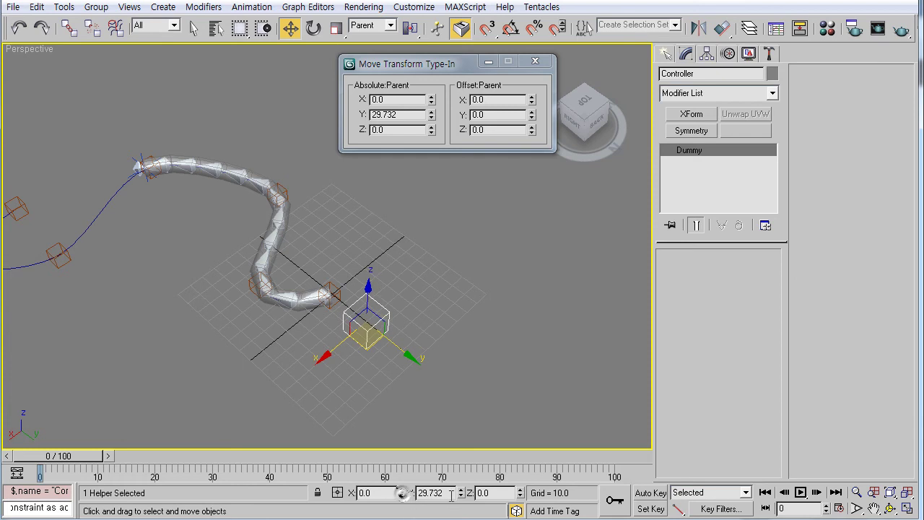
{"action": "scroll", "coordinate": [371, 339], "scroll_direction": "up", "scroll_amount": 5}
{"action": "left_click", "coordinate": [427, 293]}
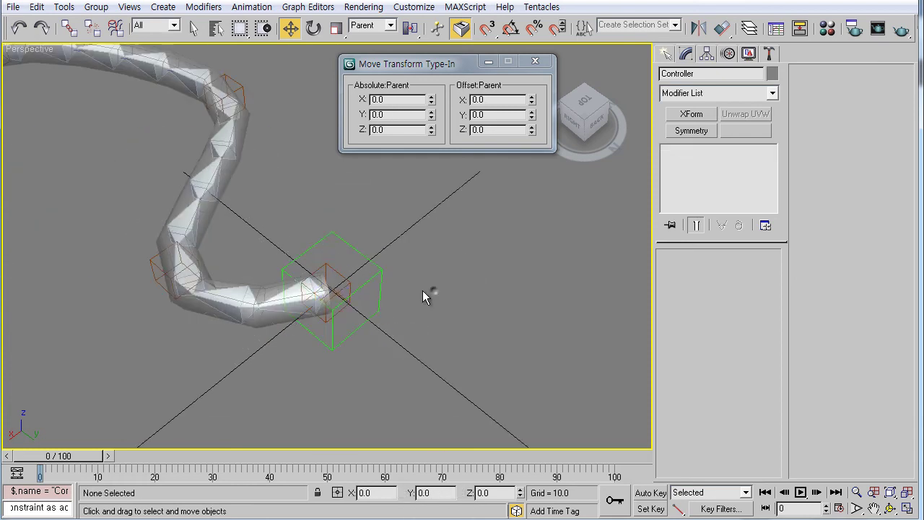
Step: Link the Point01 helper as a child of the Controller dummy
{"action": "left_click", "coordinate": [339, 276]}
{"action": "left_click_drag", "start_coordinate": [337, 275], "coordinate": [373, 258]}
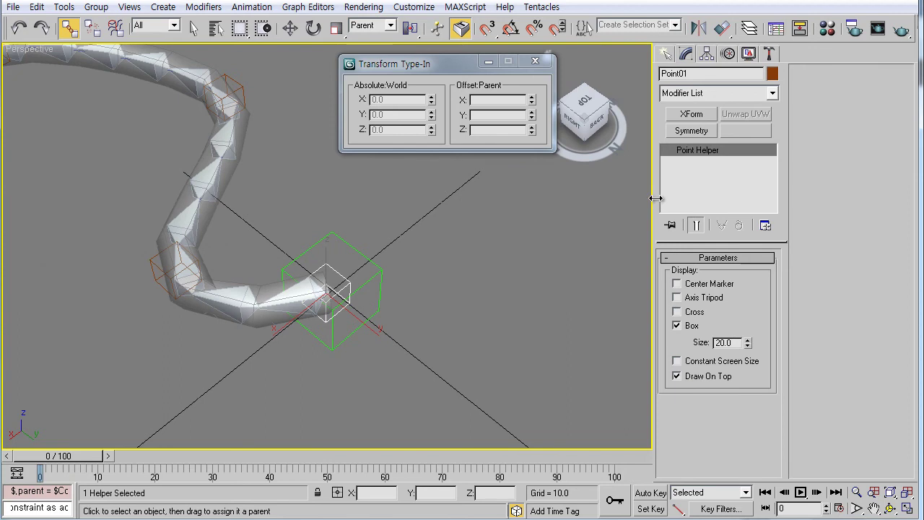
{"action": "left_click", "coordinate": [380, 271]}
{"action": "key", "text": "q"}
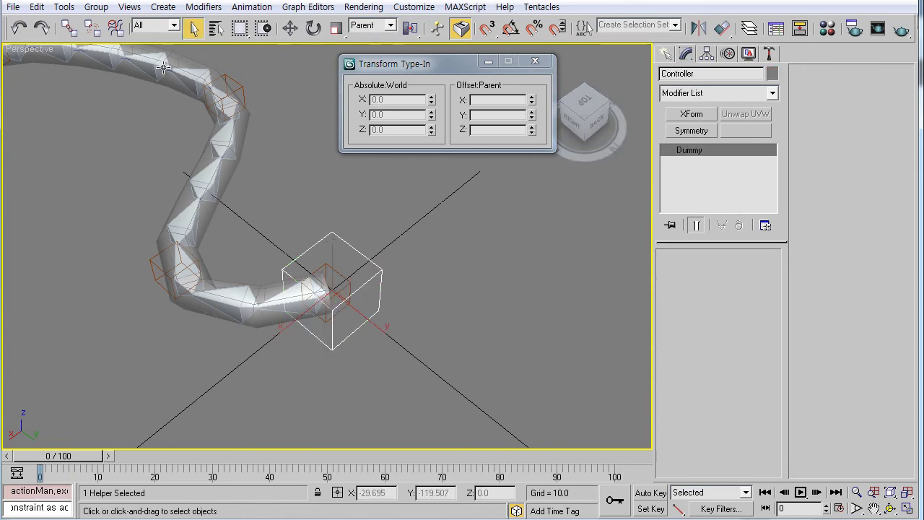
{"action": "left_click", "coordinate": [252, 7]}
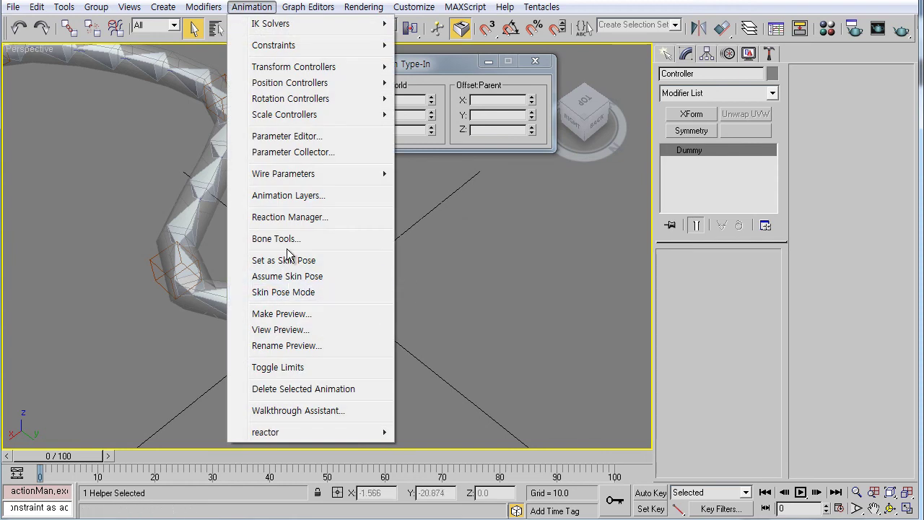
Step: In Parameter Editor, create a Float Spinner parameter named Stretch
{"action": "left_click", "coordinate": [290, 137]}
{"action": "left_click_drag", "start_coordinate": [306, 128], "coordinate": [100, 37]}
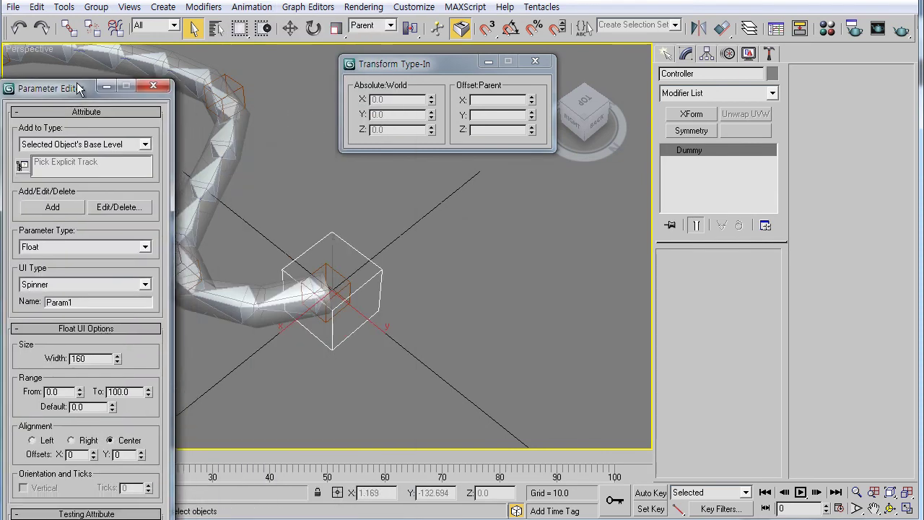
{"action": "middle_click_drag", "start_coordinate": [305, 301], "coordinate": [357, 294]}
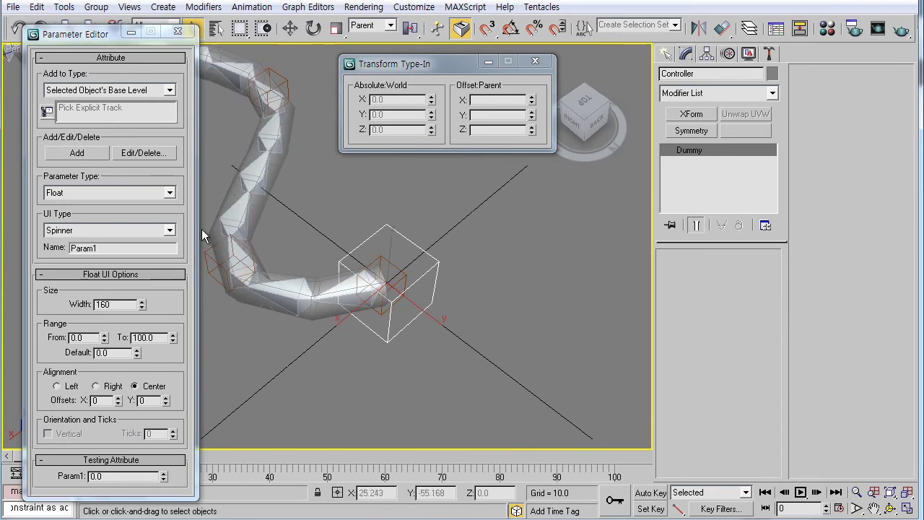
{"action": "left_click", "coordinate": [107, 193]}
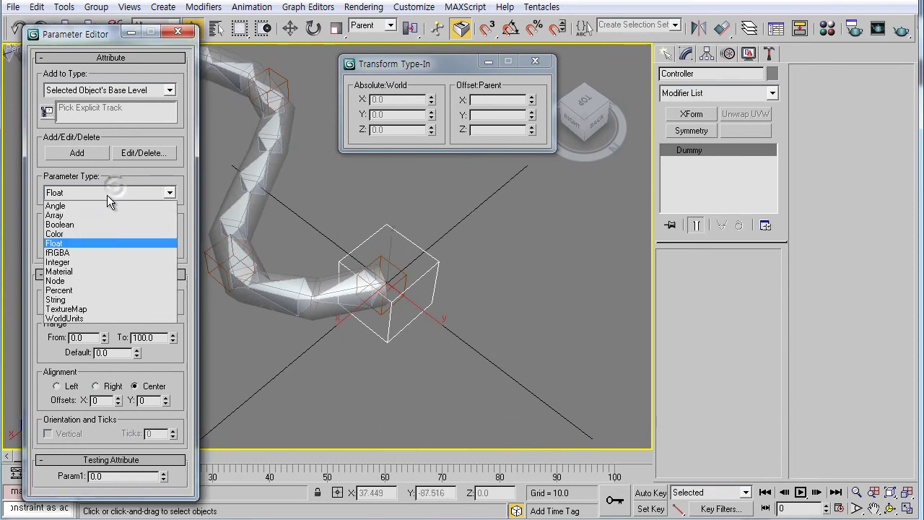
{"action": "left_click", "coordinate": [107, 196]}
{"action": "left_click", "coordinate": [87, 230]}
{"action": "left_click", "coordinate": [85, 229]}
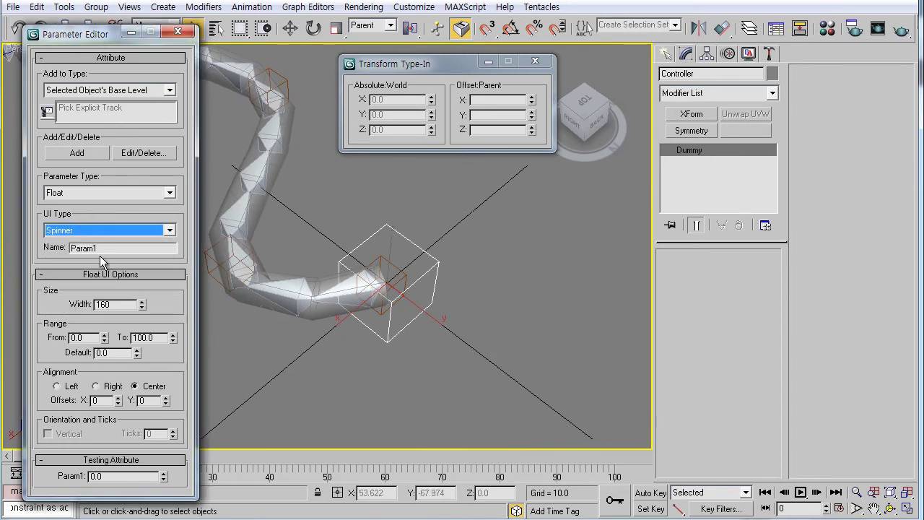
{"action": "double_click", "coordinate": [118, 248]}
{"action": "type", "text": "Stretch"}
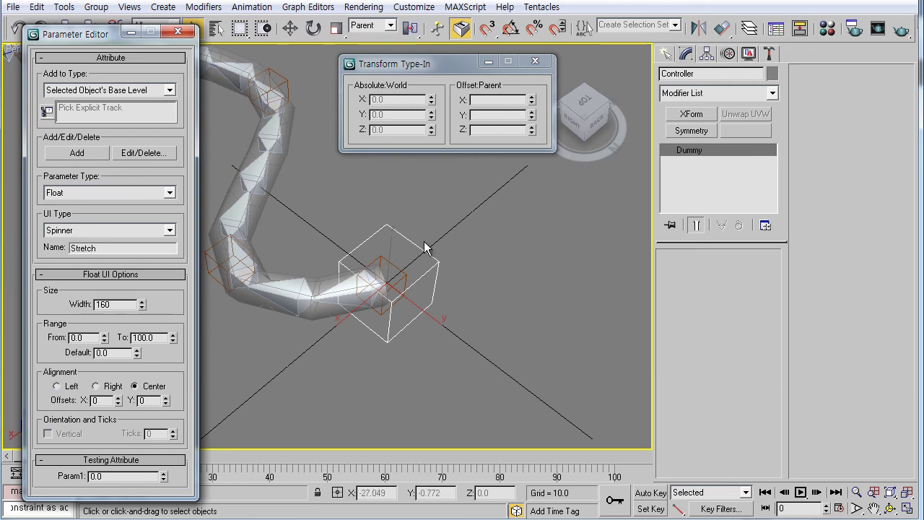
{"action": "type", "text": "20"}
{"action": "key", "text": "Return"}
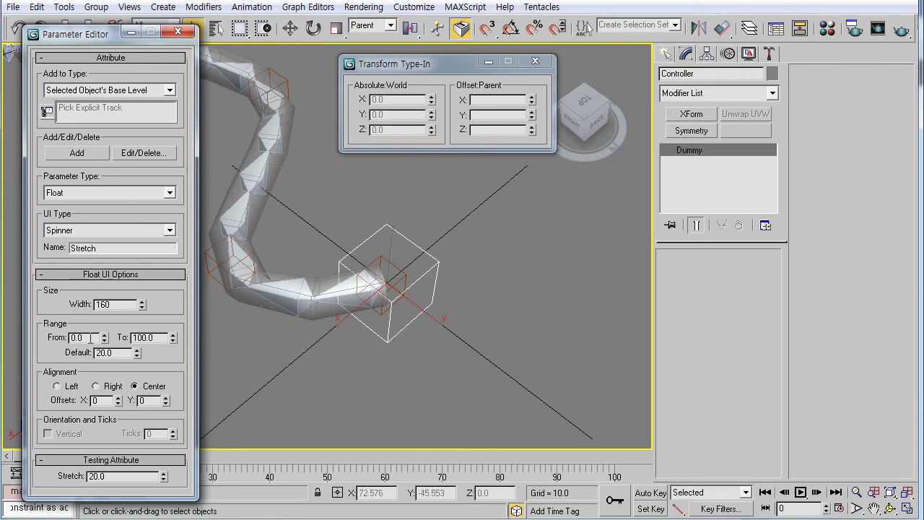
Step: Set Stretch's range maximum to 1000 with default 20 and add it to Controller
{"action": "double_click", "coordinate": [162, 337]}
{"action": "type", "text": "1000"}
{"action": "key", "text": "Return"}
{"action": "left_click", "coordinate": [85, 153]}
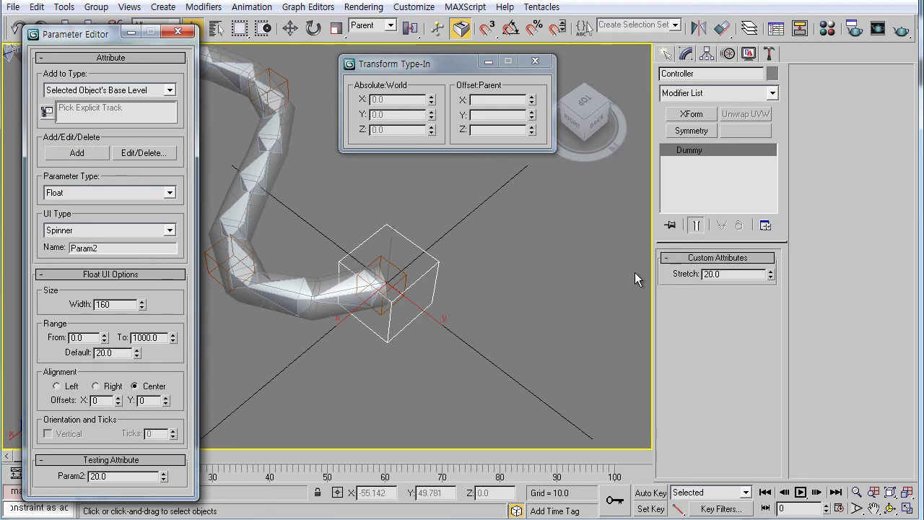
{"action": "mouse_move", "coordinate": [293, 265]}
{"action": "middle_mouse_down"}
{"action": "mouse_move", "coordinate": [339, 277]}
{"action": "mouse_move", "coordinate": [299, 283]}
{"action": "middle_mouse_up"}
Step: Close the Parameter Editor, select Bone02 and start Wire Parameters on it
{"action": "left_click", "coordinate": [177, 31]}
{"action": "left_click", "coordinate": [321, 315]}
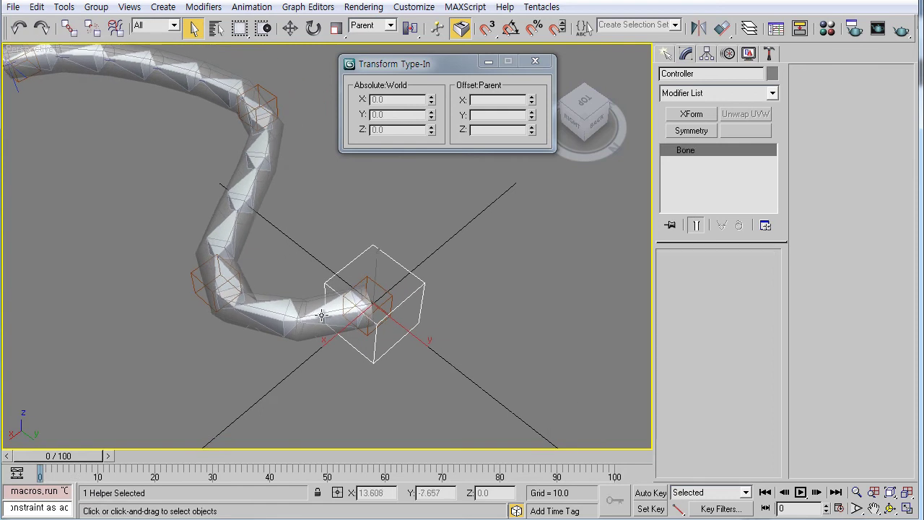
{"action": "middle_click_drag", "start_coordinate": [320, 328], "coordinate": [264, 322]}
{"action": "left_click", "coordinate": [221, 315]}
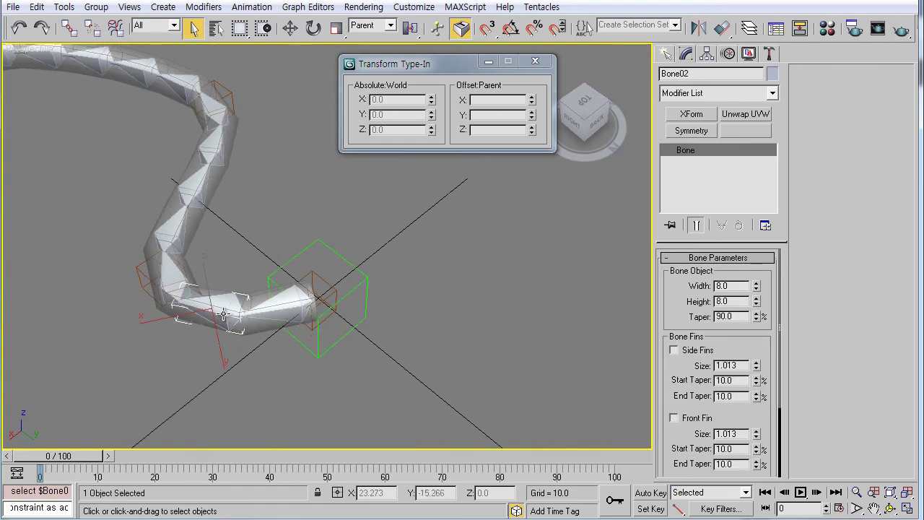
{"action": "right_click", "coordinate": [223, 313]}
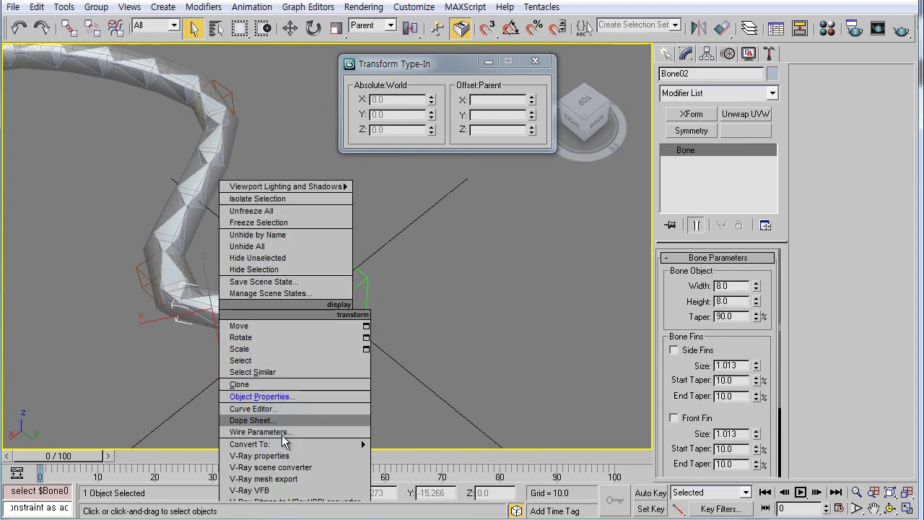
{"action": "left_click", "coordinate": [256, 433]}
{"action": "mouse_move", "coordinate": [238, 323]}
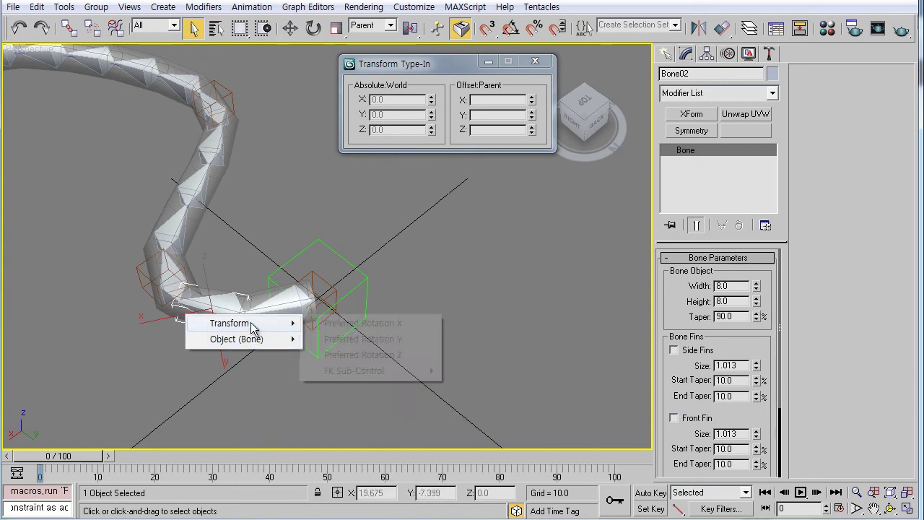
{"action": "mouse_move", "coordinate": [354, 370]}
{"action": "mouse_move", "coordinate": [476, 370]}
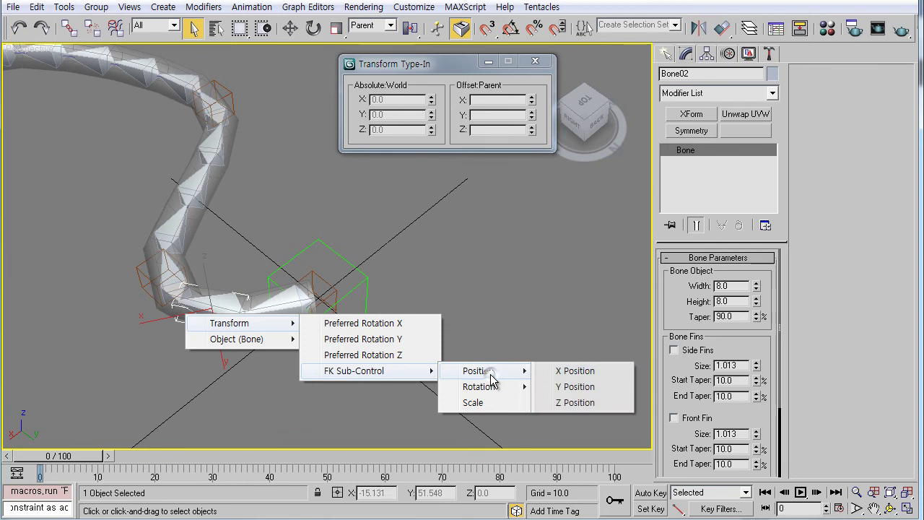
Step: Wire Bone02's X Position to the Controller's Stretch attribute, with Stretch driving X
{"action": "left_click", "coordinate": [577, 373]}
{"action": "left_click", "coordinate": [366, 278]}
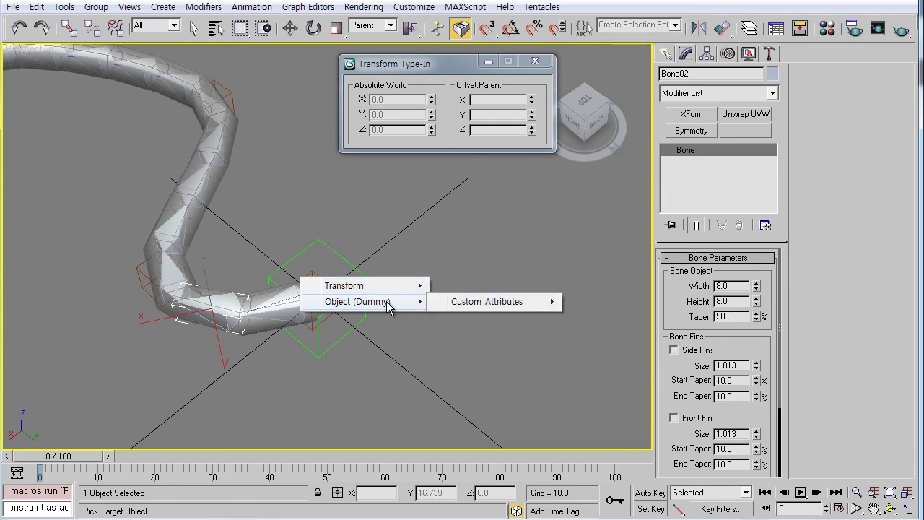
{"action": "mouse_move", "coordinate": [486, 302]}
{"action": "left_click", "coordinate": [598, 302]}
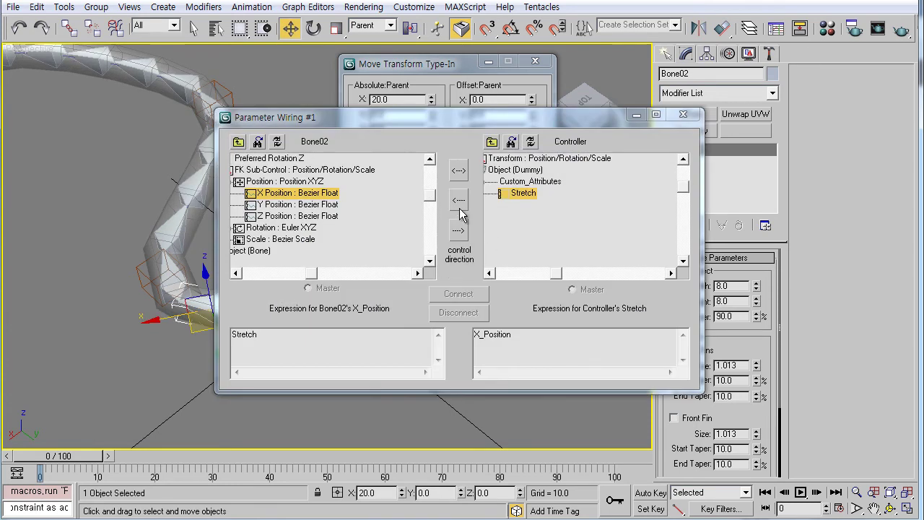
{"action": "left_click", "coordinate": [458, 200]}
{"action": "left_click", "coordinate": [459, 294]}
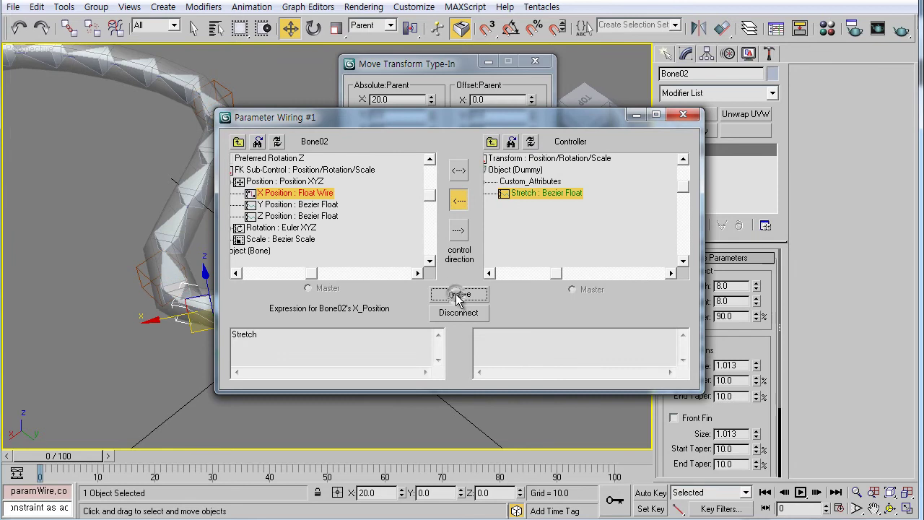
{"action": "left_click", "coordinate": [680, 116]}
{"action": "left_click", "coordinate": [366, 280]}
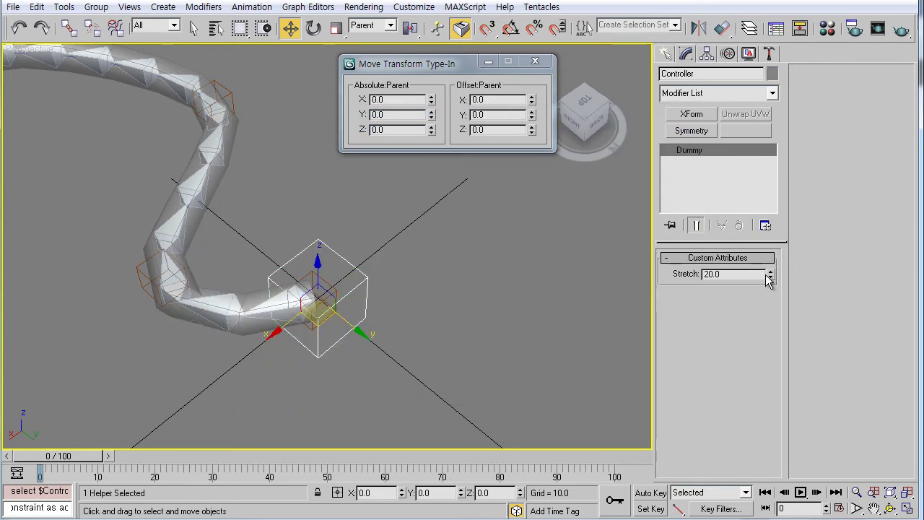
{"action": "mouse_move", "coordinate": [768, 280]}
{"action": "left_mouse_down"}
{"action": "mouse_move", "coordinate": [797, 281]}
{"action": "mouse_move", "coordinate": [780, 295]}
{"action": "mouse_move", "coordinate": [778, 374]}
{"action": "mouse_move", "coordinate": [757, 179]}
{"action": "mouse_move", "coordinate": [757, 224]}
{"action": "mouse_move", "coordinate": [739, 209]}
{"action": "mouse_move", "coordinate": [719, 65]}
{"action": "mouse_move", "coordinate": [736, 258]}
{"action": "mouse_move", "coordinate": [718, 88]}
{"action": "mouse_move", "coordinate": [716, 122]}
{"action": "mouse_move", "coordinate": [748, 326]}
{"action": "mouse_move", "coordinate": [776, 281]}
{"action": "left_mouse_up"}
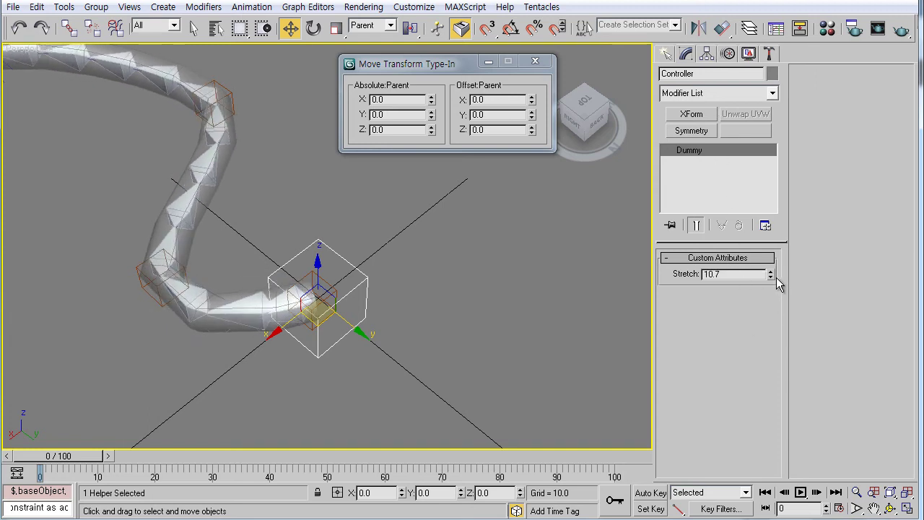
{"action": "type", "text": "20"}
{"action": "key", "text": "Return"}
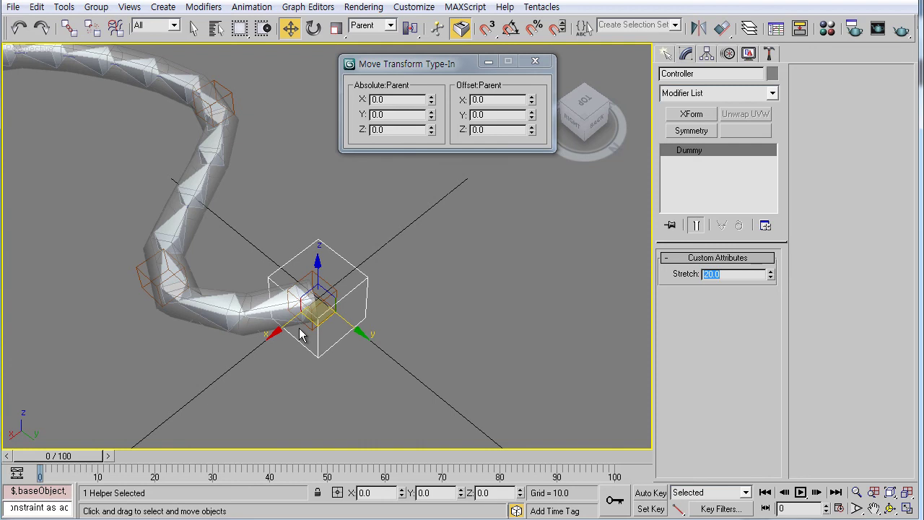
{"action": "middle_click_drag", "start_coordinate": [292, 326], "coordinate": [318, 306]}
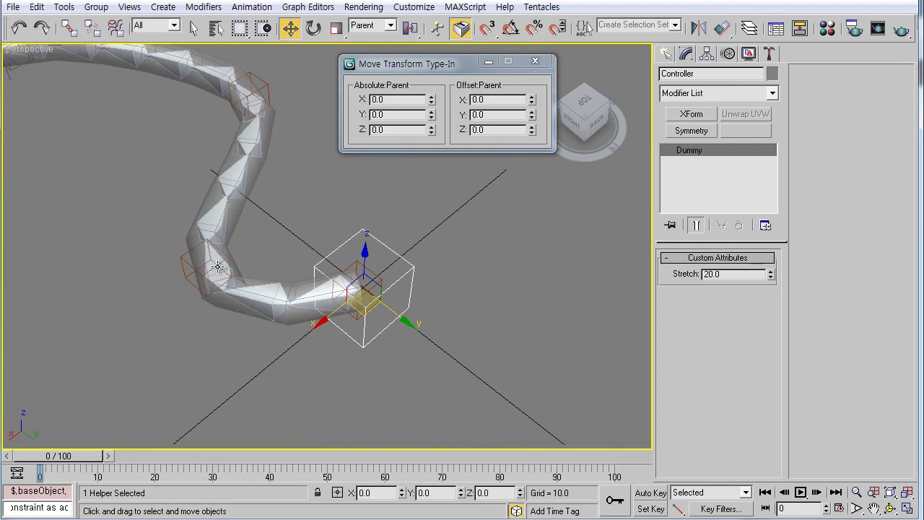
Step: Wire Bone03's X Position to the Controller's Stretch attribute in the <--- direction, then select Bone04
{"action": "left_click", "coordinate": [218, 268]}
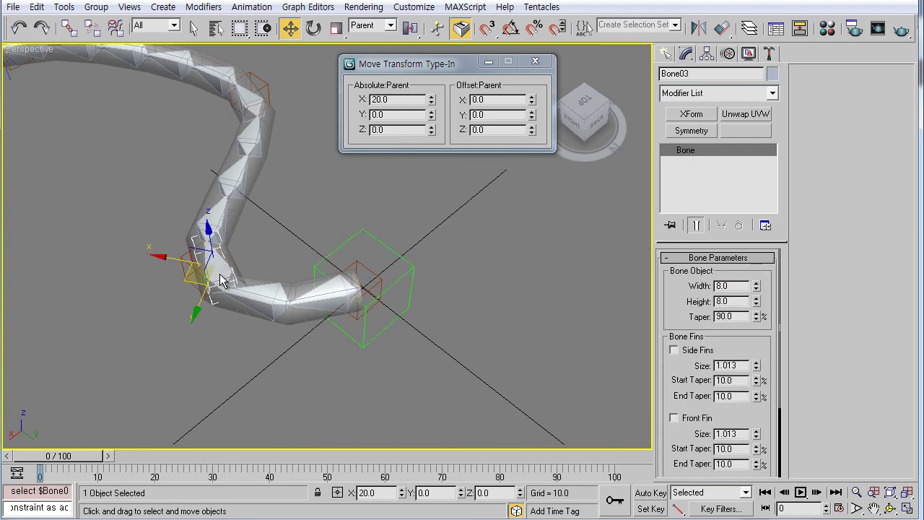
{"action": "right_click", "coordinate": [221, 281]}
{"action": "left_click", "coordinate": [271, 389]}
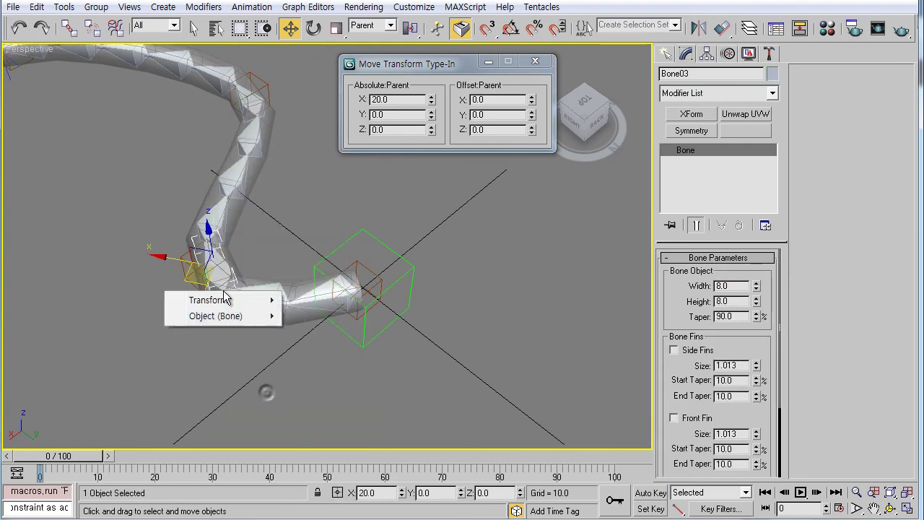
{"action": "mouse_move", "coordinate": [332, 347]}
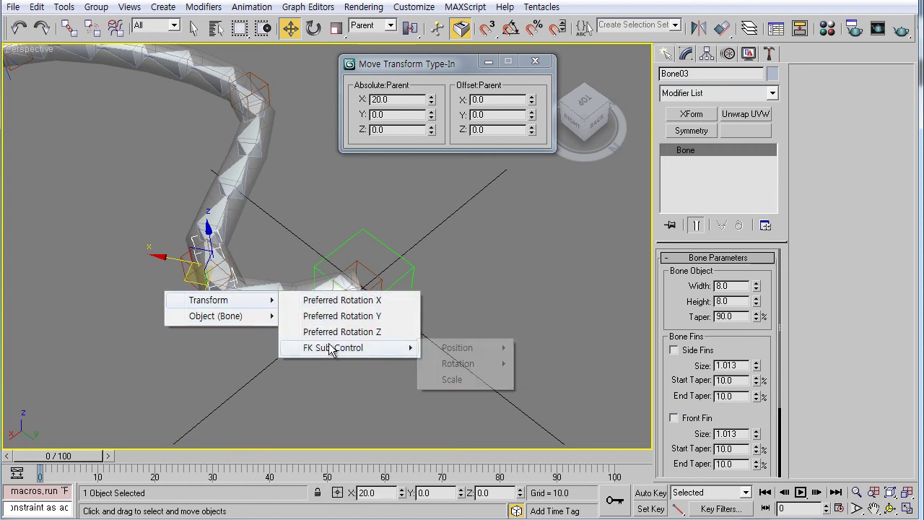
{"action": "mouse_move", "coordinate": [457, 347]}
{"action": "left_click", "coordinate": [549, 348]}
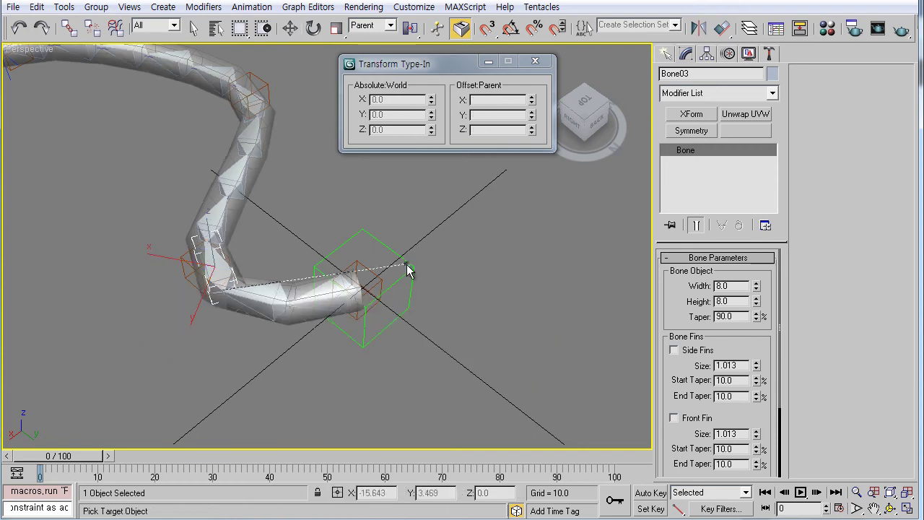
{"action": "left_click", "coordinate": [407, 269]}
{"action": "left_click", "coordinate": [635, 292]}
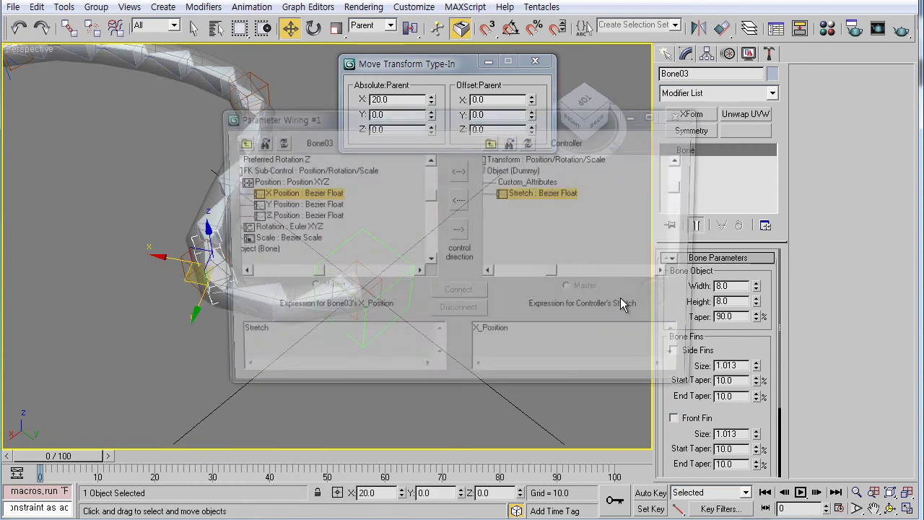
{"action": "left_click", "coordinate": [459, 200]}
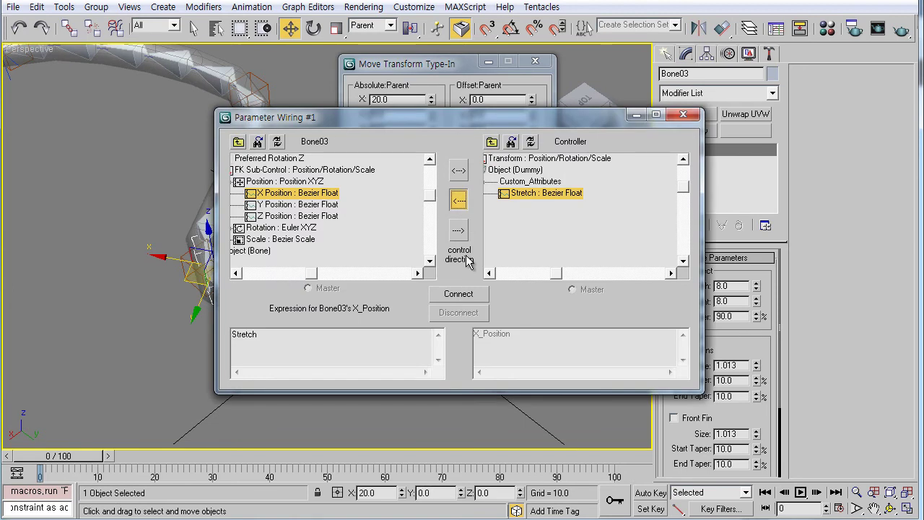
{"action": "left_click", "coordinate": [459, 293]}
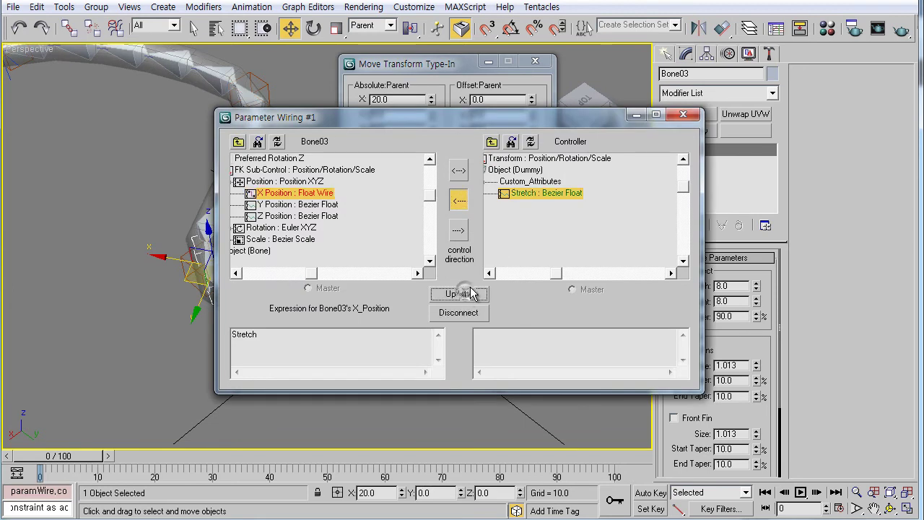
{"action": "mouse_move", "coordinate": [573, 128]}
{"action": "left_mouse_down"}
{"action": "mouse_move", "coordinate": [431, 347]}
{"action": "mouse_move", "coordinate": [220, 319]}
{"action": "left_mouse_up"}
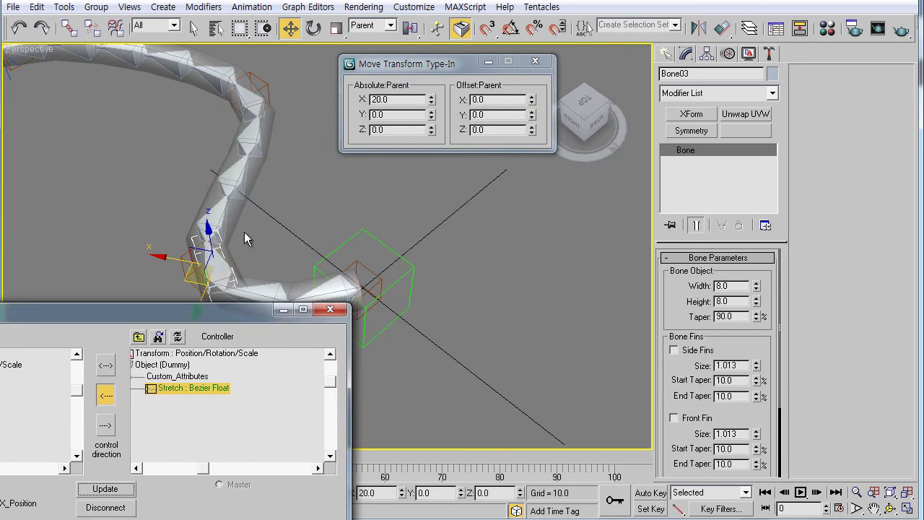
{"action": "left_click", "coordinate": [220, 218]}
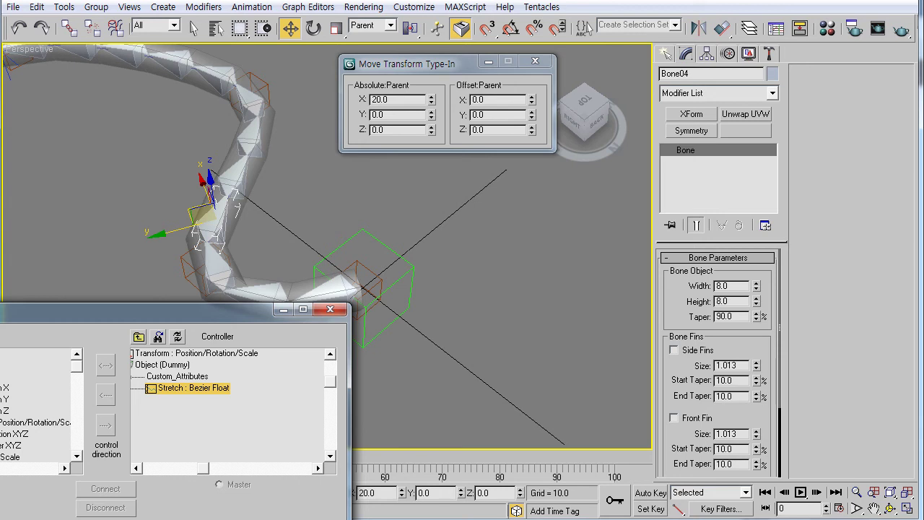
Step: Connect Bone04's X Position so it is driven by the Controller's Stretch attribute
{"action": "left_click", "coordinate": [29, 445]}
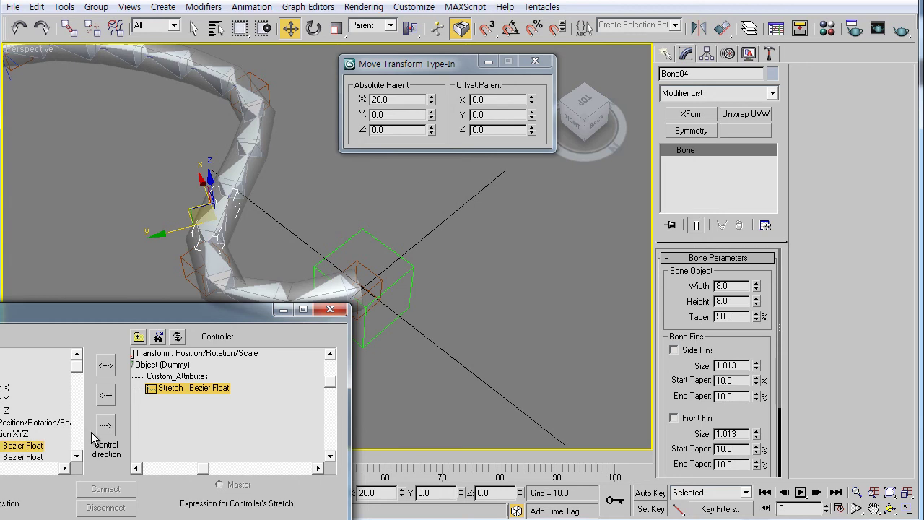
{"action": "left_click", "coordinate": [106, 396]}
{"action": "left_click", "coordinate": [105, 488]}
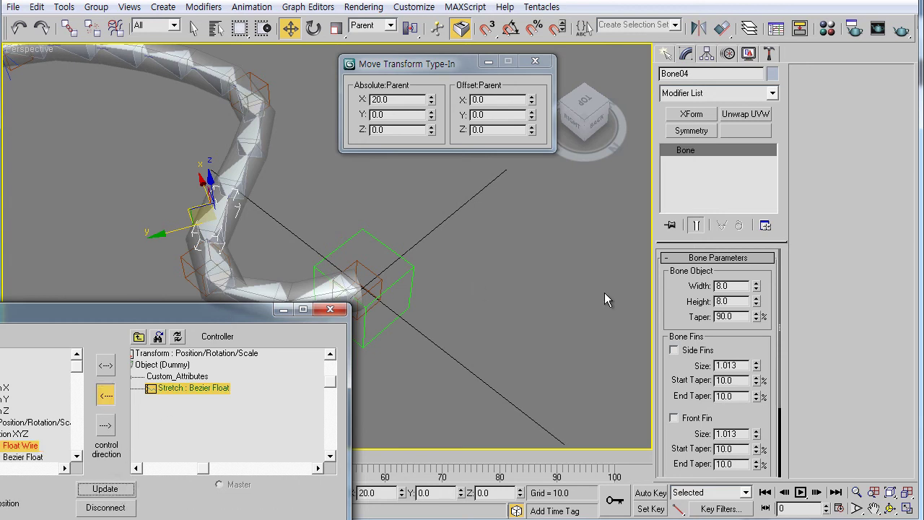
Step: Spin the Controller's Stretch value to test the whip's bending, undoing back to 20.0 between tries
{"action": "left_click", "coordinate": [410, 281]}
{"action": "left_click_drag", "start_coordinate": [770, 275], "coordinate": [753, 259]}
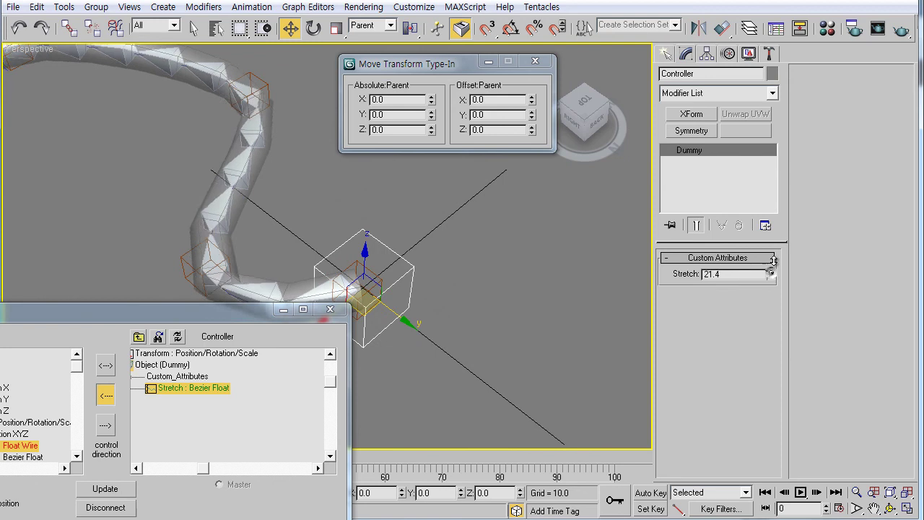
{"action": "key", "text": "ctrl+z"}
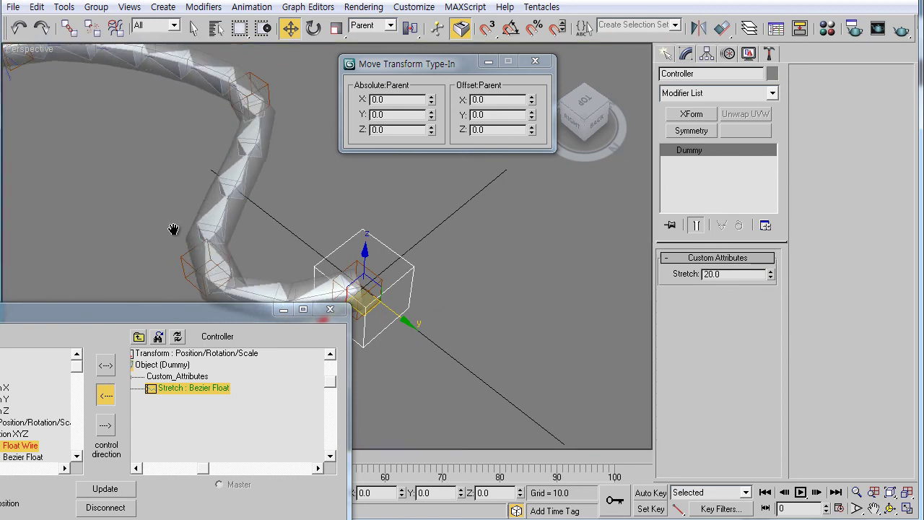
{"action": "middle_click_drag", "start_coordinate": [173, 229], "coordinate": [272, 205]}
{"action": "left_click_drag", "start_coordinate": [770, 274], "coordinate": [765, 227]}
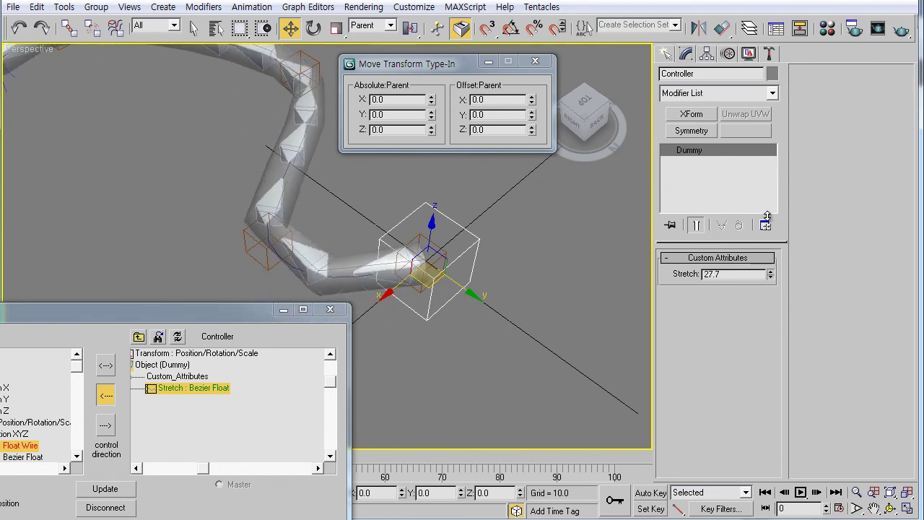
{"action": "key", "text": "ctrl+z"}
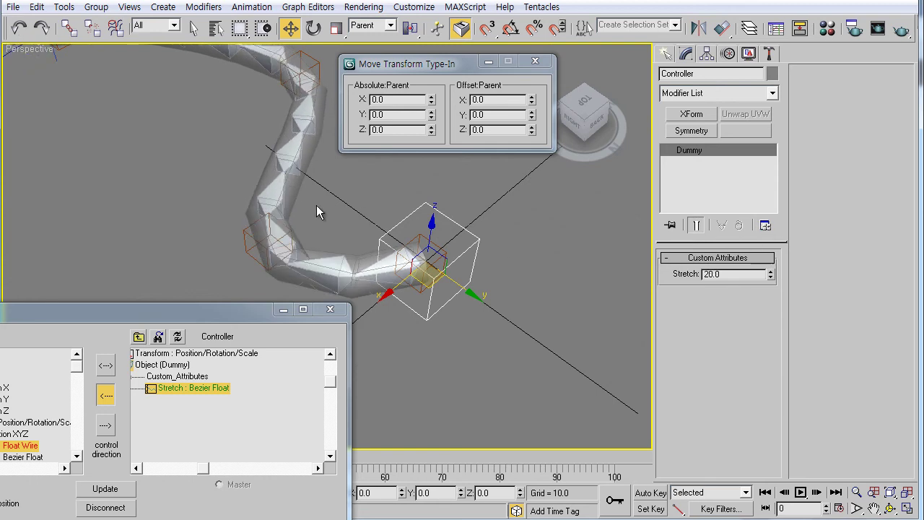
{"action": "left_click_drag", "start_coordinate": [770, 276], "coordinate": [769, 246]}
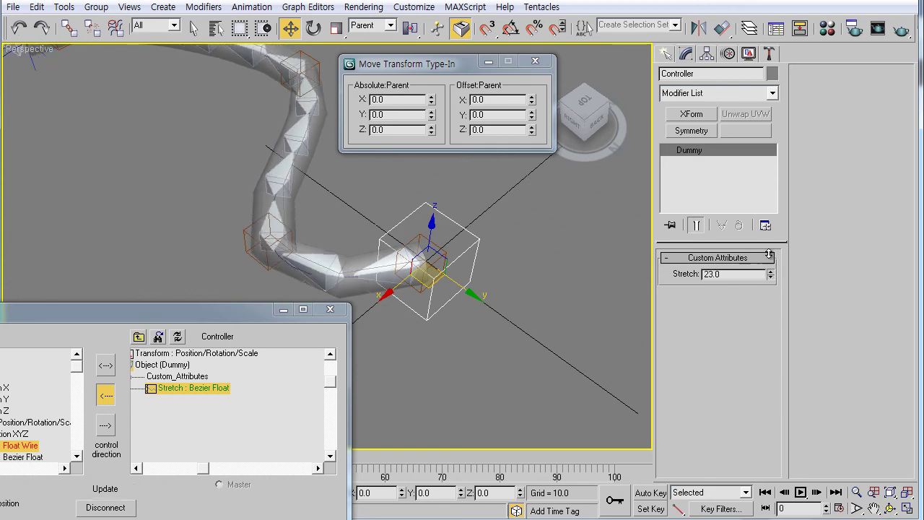
Step: Restore Stretch to 20.0 and select Bone05 along the chain
{"action": "key", "text": "ctrl+z"}
{"action": "left_click", "coordinate": [270, 199]}
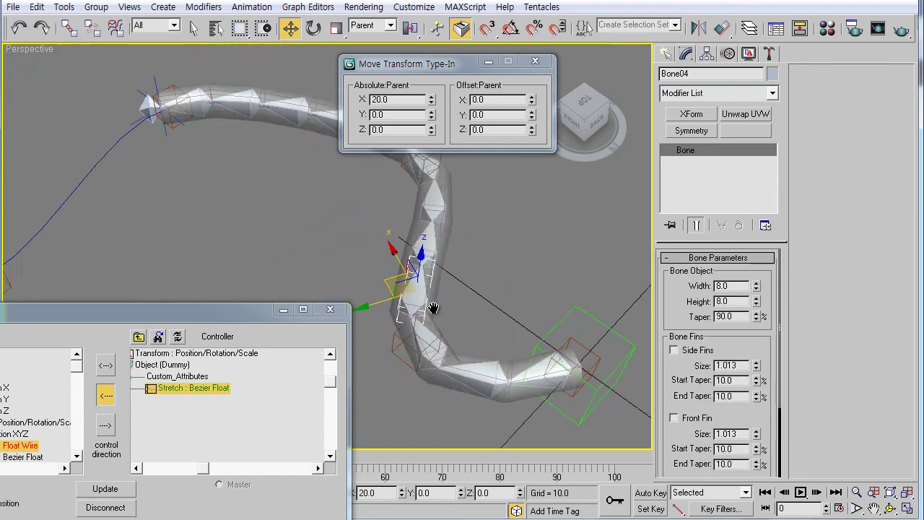
{"action": "middle_click_drag", "start_coordinate": [270, 199], "coordinate": [384, 303], "text": "alt"}
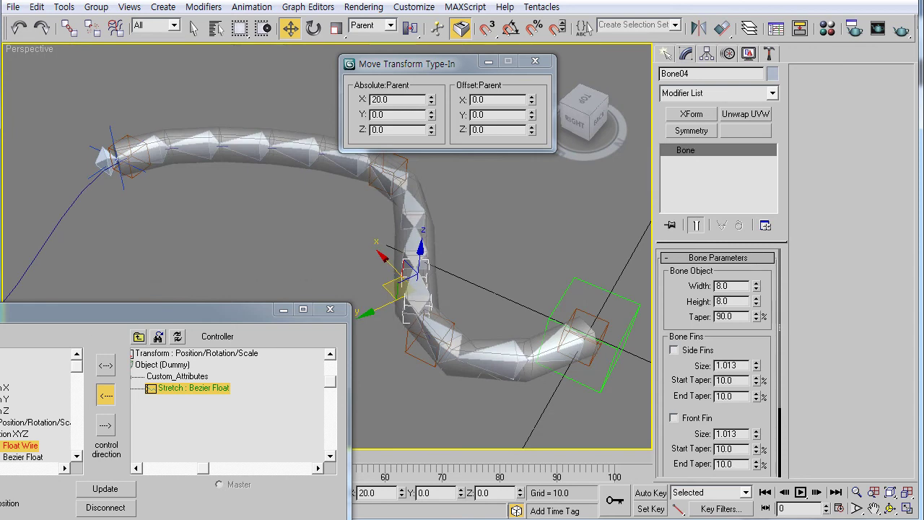
{"action": "left_click", "coordinate": [393, 288]}
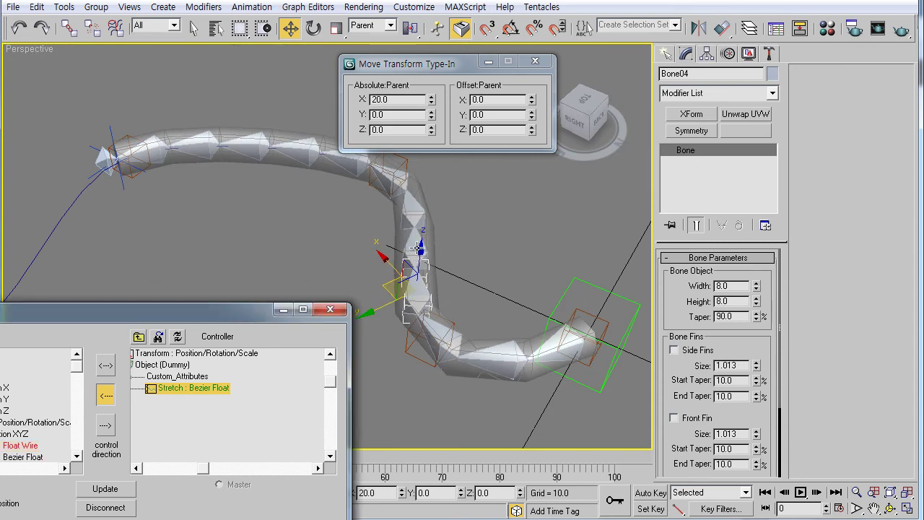
{"action": "middle_click_drag", "start_coordinate": [404, 289], "coordinate": [343, 263]}
{"action": "left_click", "coordinate": [369, 265]}
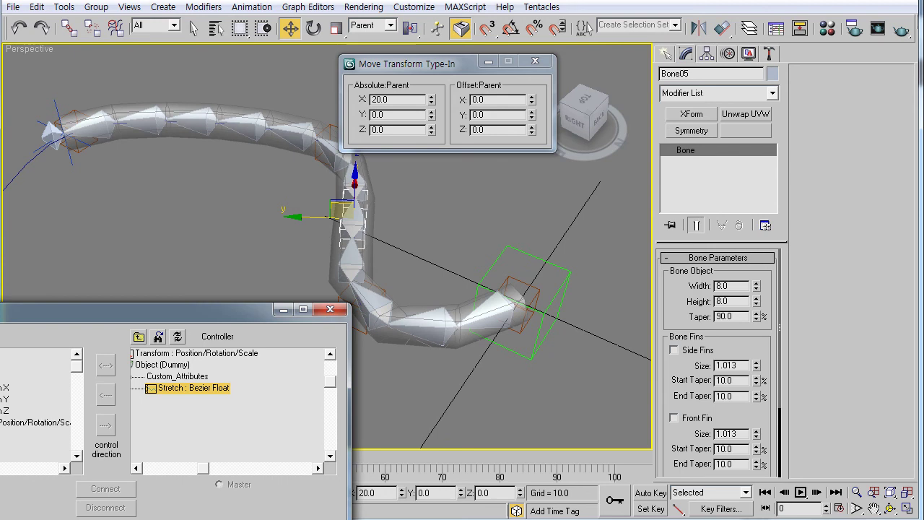
Step: Wire Bone05's FK Sub-Control > Position XYZ > X Position to Stretch in the <--- direction
{"action": "left_click_drag", "start_coordinate": [56, 326], "coordinate": [199, 239]}
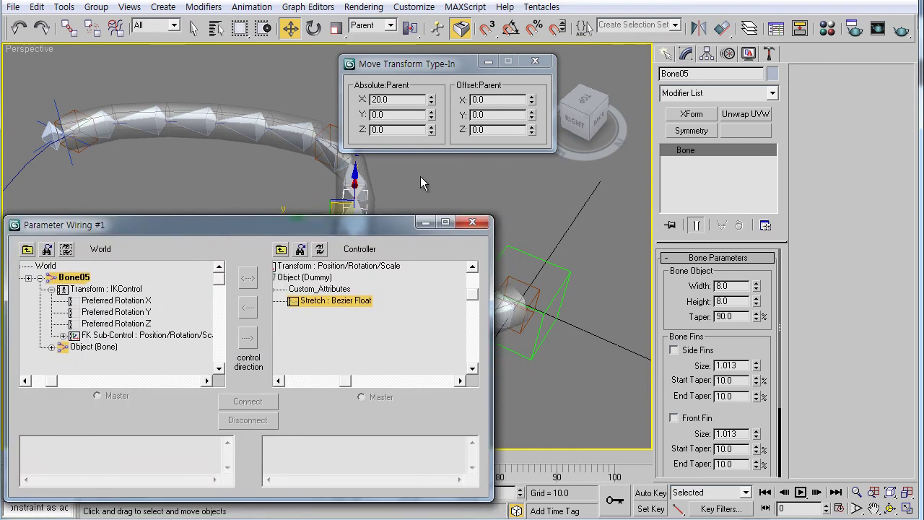
{"action": "middle_click_drag", "start_coordinate": [420, 176], "coordinate": [491, 176]}
{"action": "left_click_drag", "start_coordinate": [272, 226], "coordinate": [204, 211]}
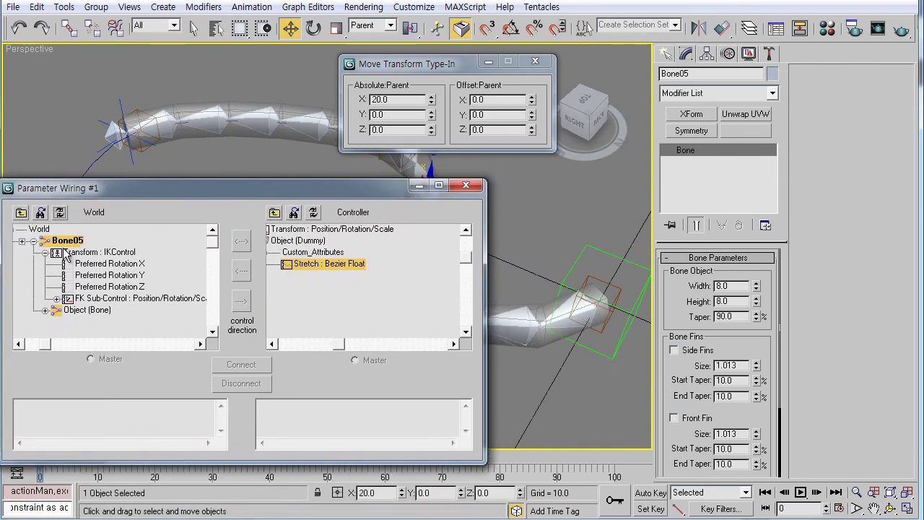
{"action": "left_click", "coordinate": [33, 241]}
{"action": "left_click", "coordinate": [33, 240]}
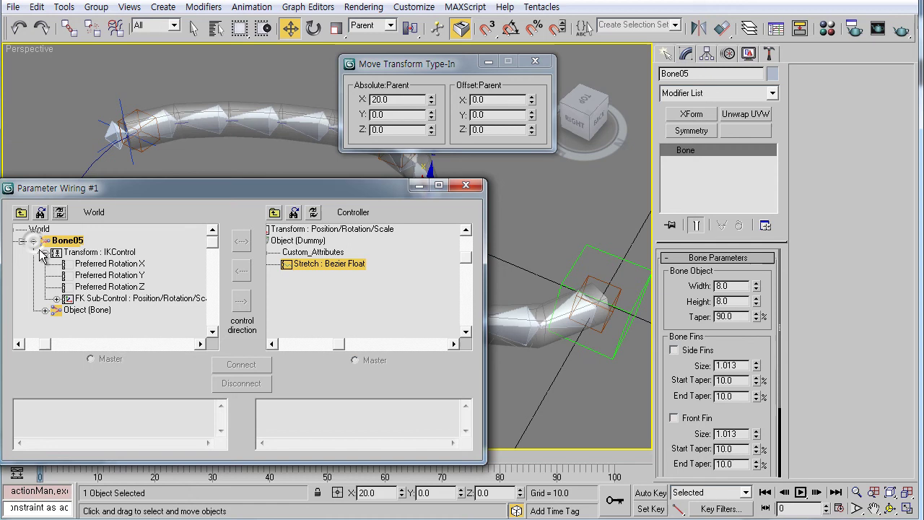
{"action": "left_click", "coordinate": [56, 298]}
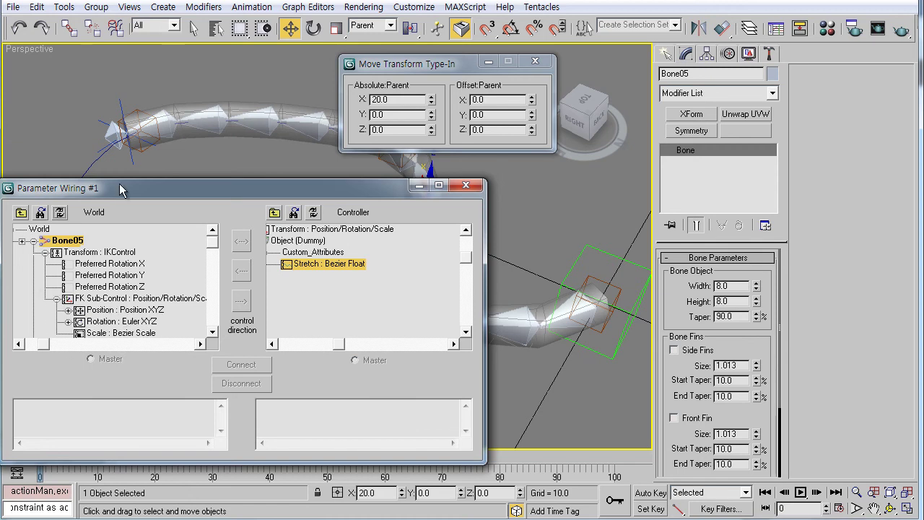
{"action": "left_click_drag", "start_coordinate": [119, 182], "coordinate": [119, 131]}
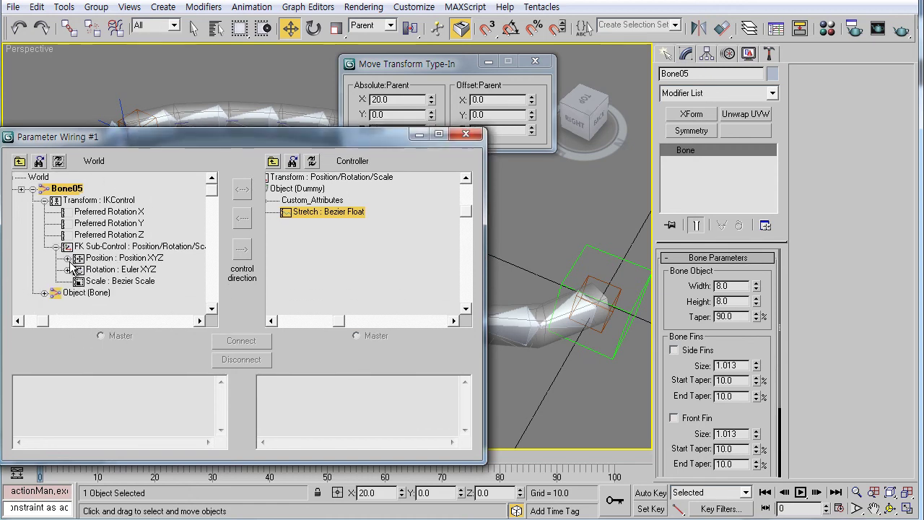
{"action": "left_click", "coordinate": [67, 258]}
{"action": "left_click", "coordinate": [137, 269]}
{"action": "left_click", "coordinate": [242, 217]}
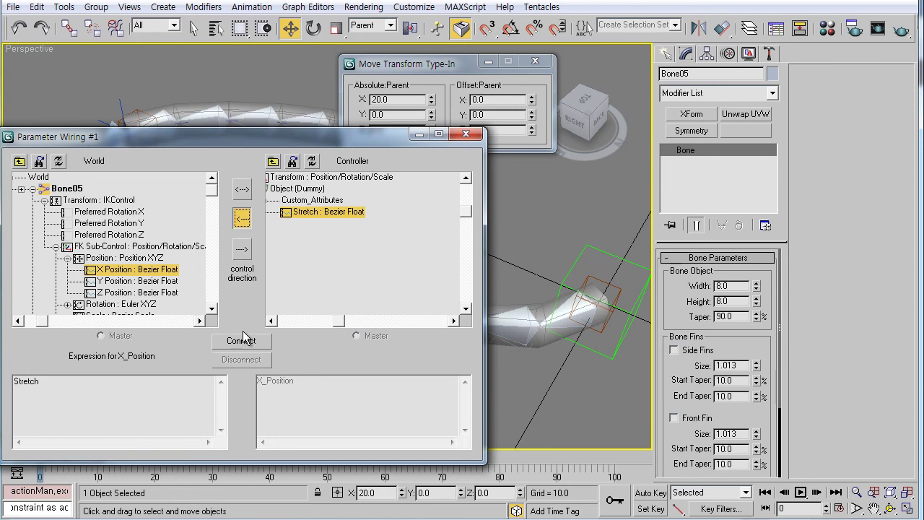
{"action": "left_click", "coordinate": [243, 338]}
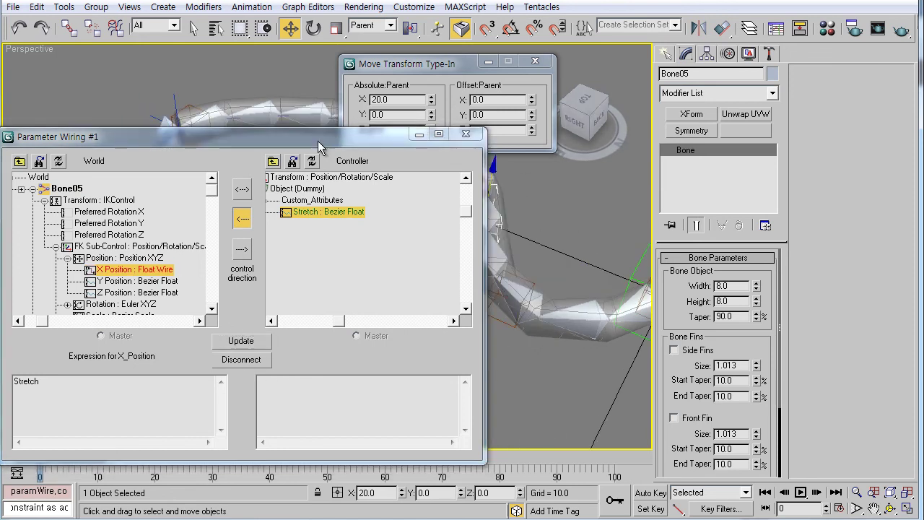
Step: Move the wiring window aside and select the next bone, Bone06
{"action": "left_click_drag", "start_coordinate": [317, 141], "coordinate": [757, 104]}
{"action": "scroll", "coordinate": [242, 214], "scroll_direction": "up", "scroll_amount": 3}
{"action": "mouse_move", "coordinate": [242, 214]}
{"action": "middle_mouse_down"}
{"action": "mouse_move", "coordinate": [175, 229]}
{"action": "mouse_move", "coordinate": [197, 248]}
{"action": "middle_mouse_up"}
{"action": "key", "text": "Page_Down"}
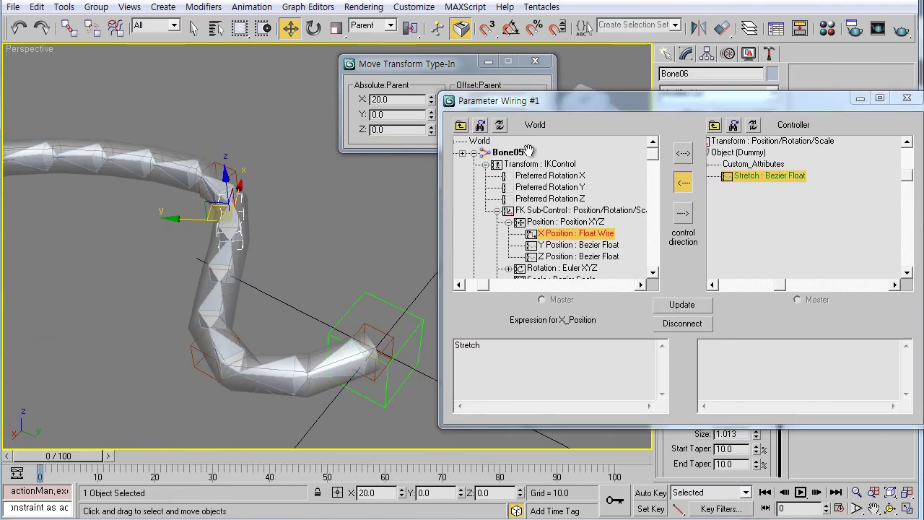
Step: Wire Bone06's Transform > FK Sub-Control > Position XYZ > X Position to Stretch with direction <---
{"action": "left_click", "coordinate": [498, 127]}
{"action": "left_click", "coordinate": [473, 153]}
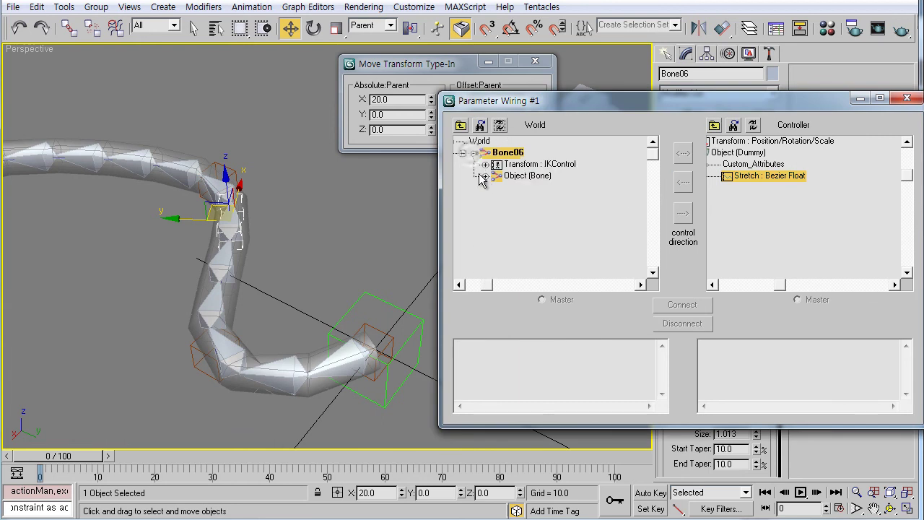
{"action": "left_click", "coordinate": [485, 165]}
{"action": "left_click", "coordinate": [496, 210]}
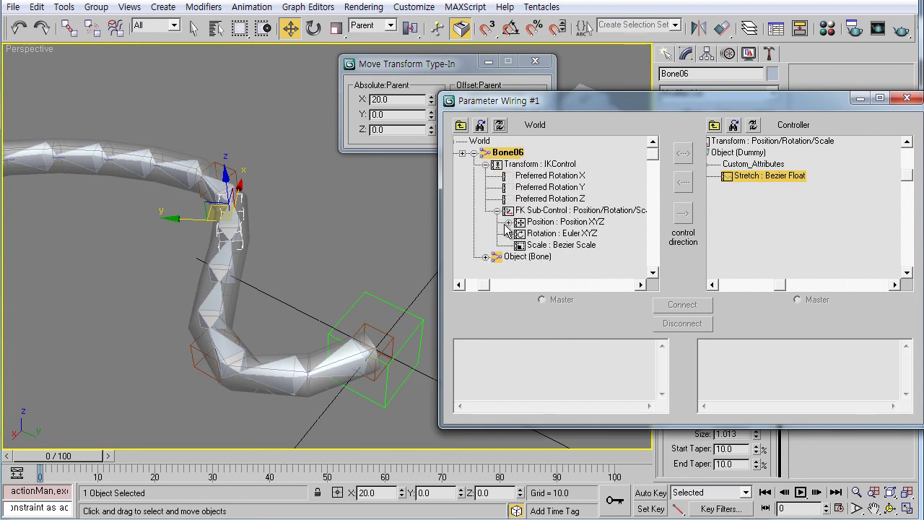
{"action": "left_click", "coordinate": [509, 222]}
{"action": "left_click", "coordinate": [538, 233]}
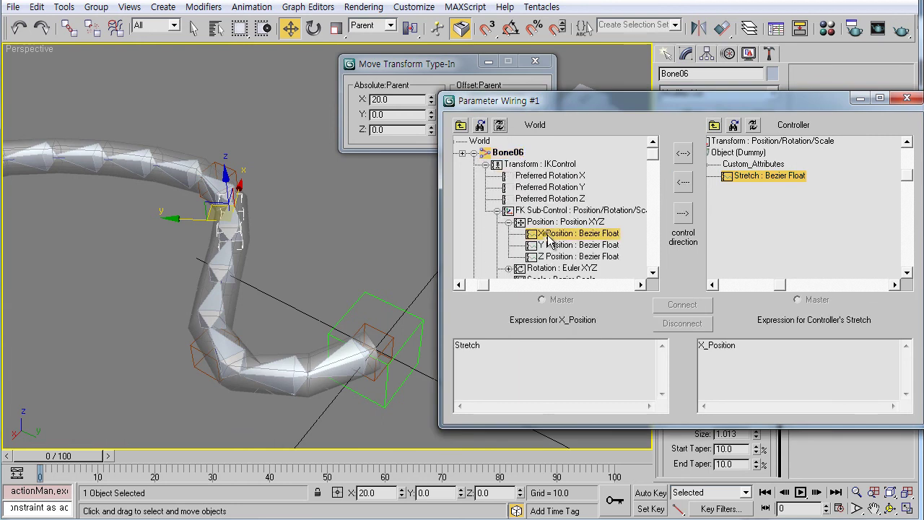
{"action": "left_click", "coordinate": [683, 183]}
{"action": "left_click", "coordinate": [683, 306]}
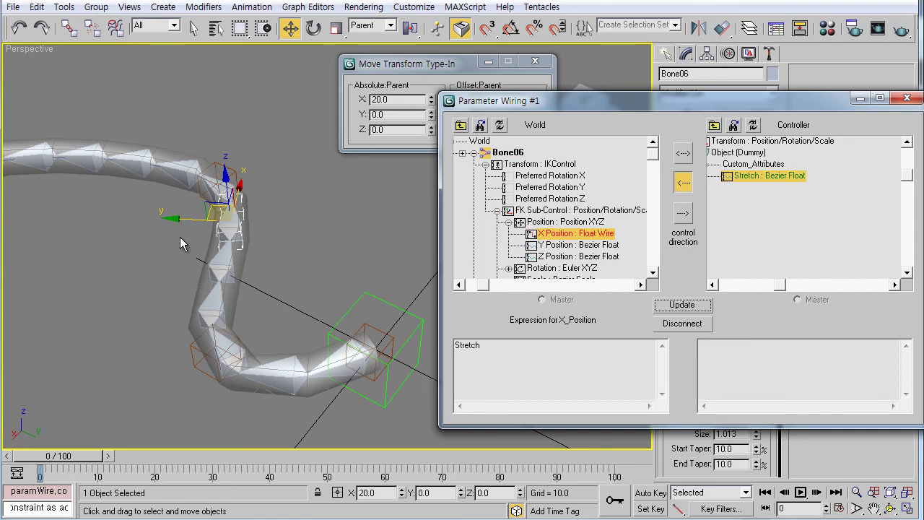
{"action": "middle_click_drag", "start_coordinate": [180, 236], "coordinate": [224, 275]}
{"action": "mouse_move", "coordinate": [722, 108]}
{"action": "left_mouse_down"}
{"action": "mouse_move", "coordinate": [626, 30]}
{"action": "mouse_move", "coordinate": [645, 0]}
{"action": "mouse_move", "coordinate": [392, 0]}
{"action": "left_mouse_up"}
Step: Raise the Controller's Stretch to about 28.7 to lengthen the whip, then undo back to 20.0
{"action": "left_click", "coordinate": [463, 351]}
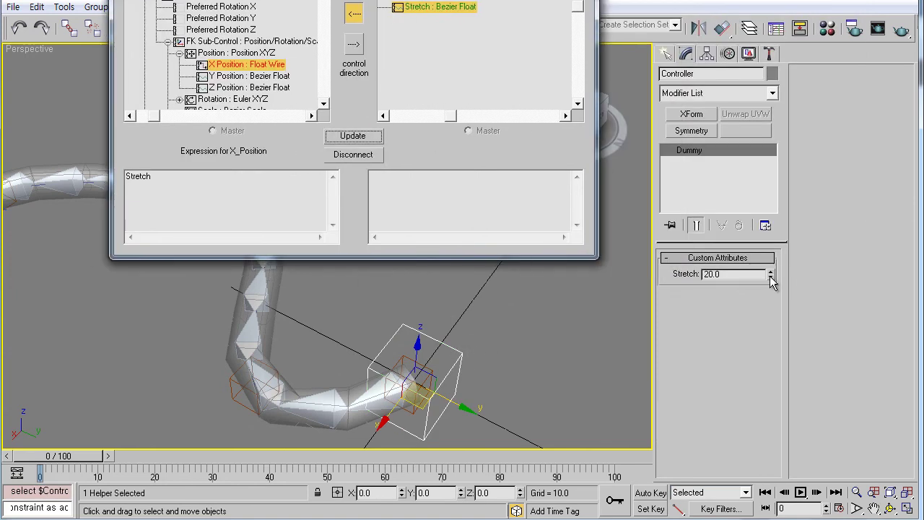
{"action": "left_click_drag", "start_coordinate": [415, 390], "coordinate": [310, 372]}
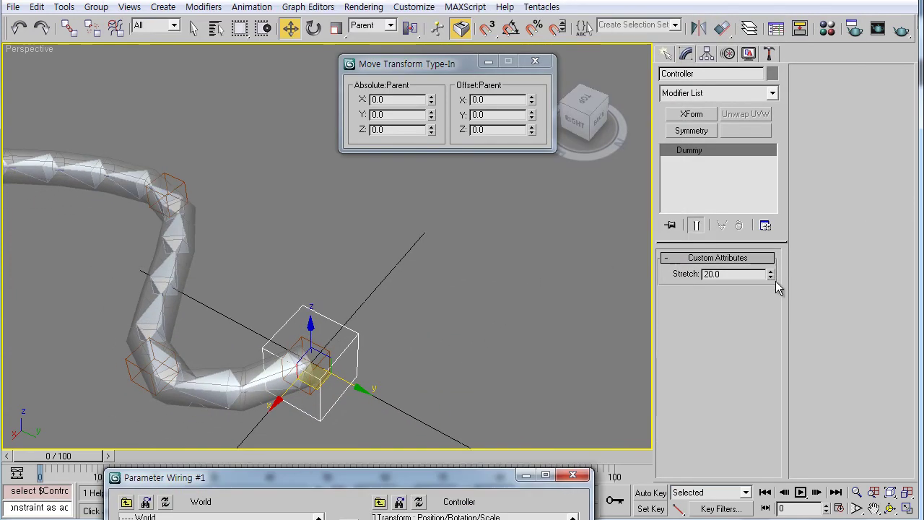
{"action": "left_click_drag", "start_coordinate": [770, 277], "coordinate": [747, 217]}
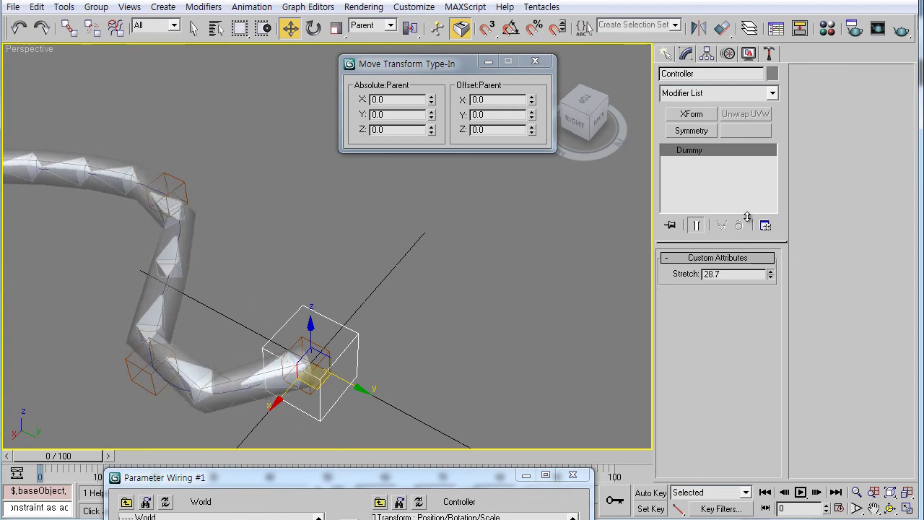
{"action": "key", "text": "ctrl+z"}
{"action": "left_click_drag", "start_coordinate": [257, 469], "coordinate": [437, 96]}
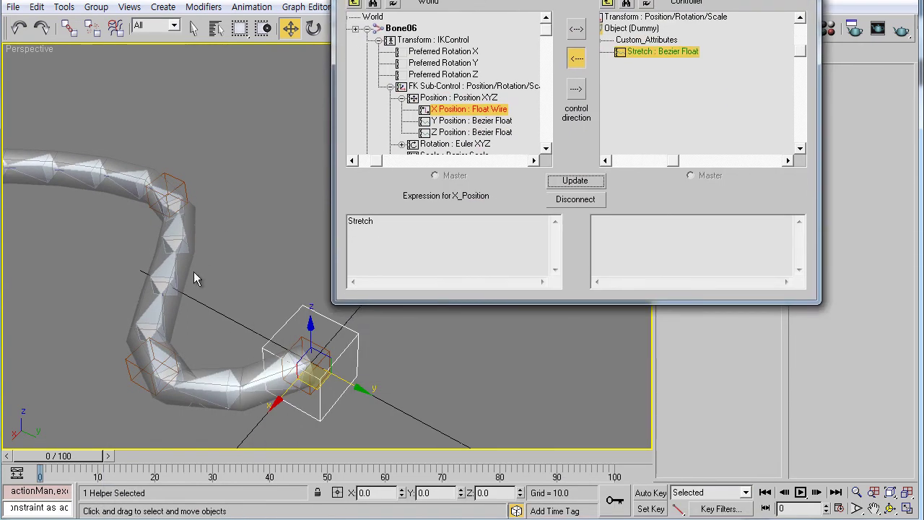
Step: Select Bone07 and wire its FK Sub-Control X Position to Stretch with direction <---
{"action": "middle_click_drag", "start_coordinate": [193, 272], "coordinate": [260, 305]}
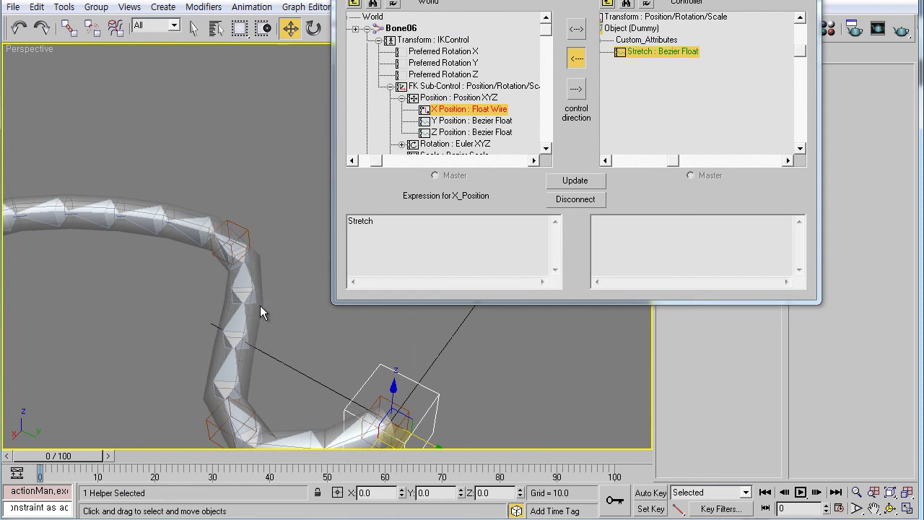
{"action": "left_click", "coordinate": [245, 289]}
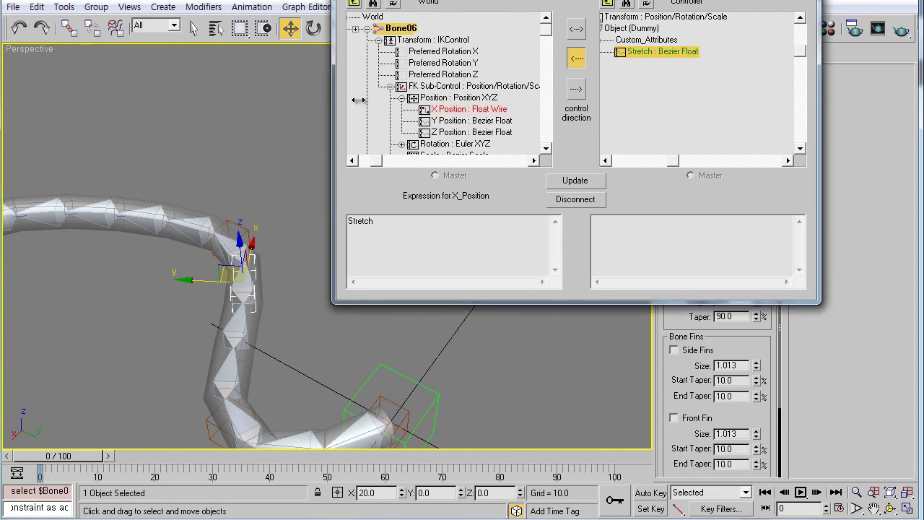
{"action": "middle_click_drag", "start_coordinate": [263, 271], "coordinate": [238, 259]}
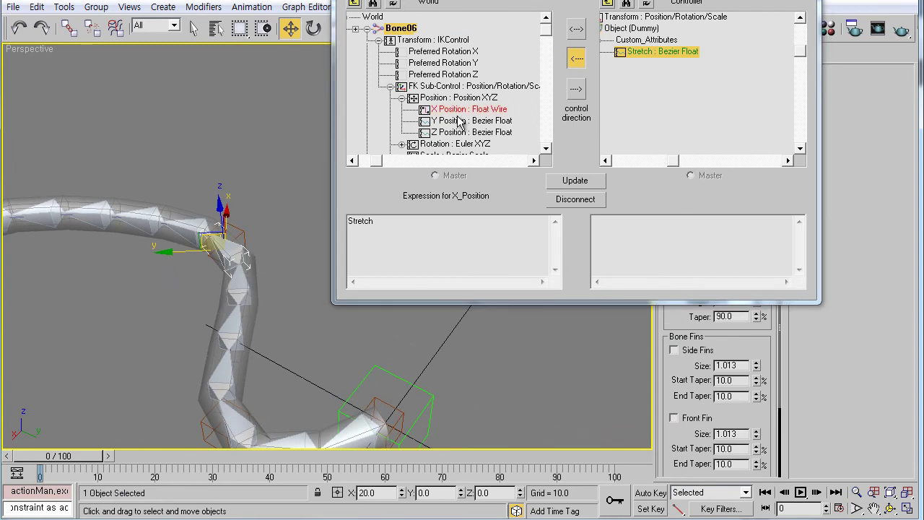
{"action": "left_click", "coordinate": [394, 3]}
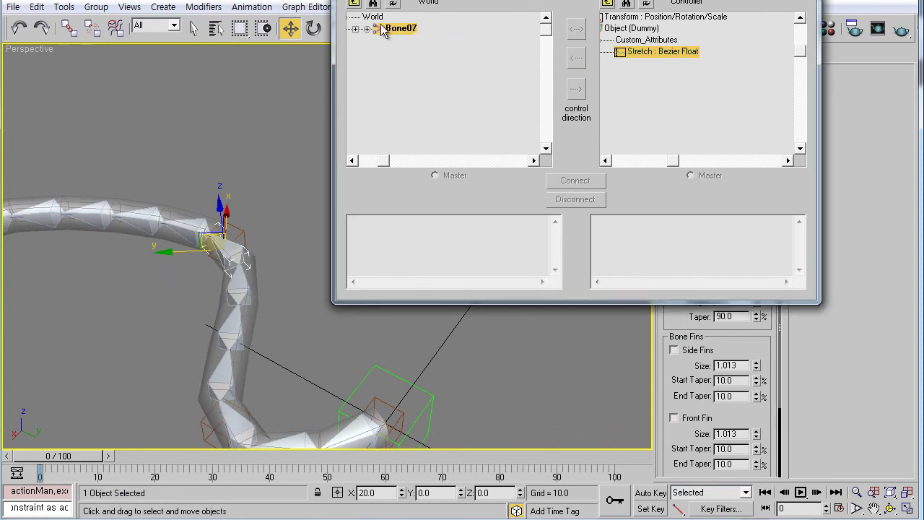
{"action": "left_click", "coordinate": [366, 29]}
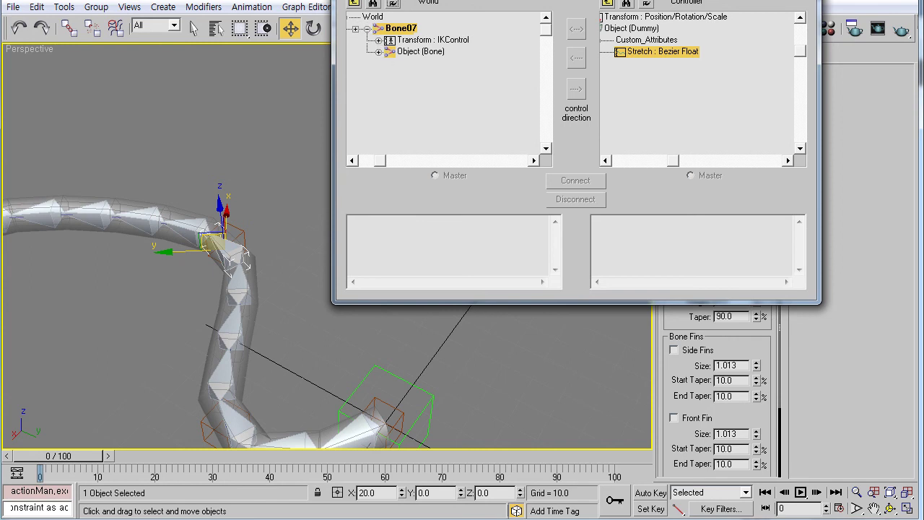
{"action": "left_click_drag", "start_coordinate": [417, 1], "coordinate": [382, 37]}
{"action": "left_click", "coordinate": [343, 75]}
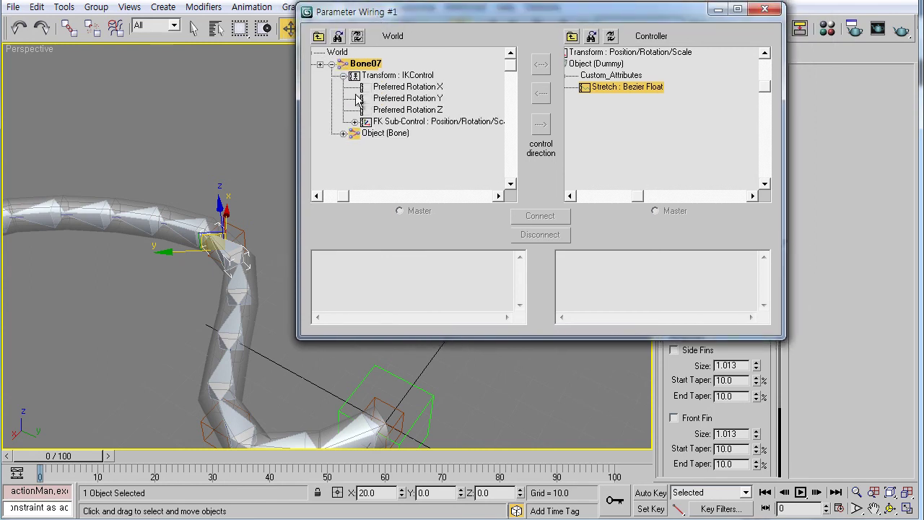
{"action": "left_click", "coordinate": [354, 121]}
{"action": "left_click", "coordinate": [366, 133]}
{"action": "left_click", "coordinate": [425, 144]}
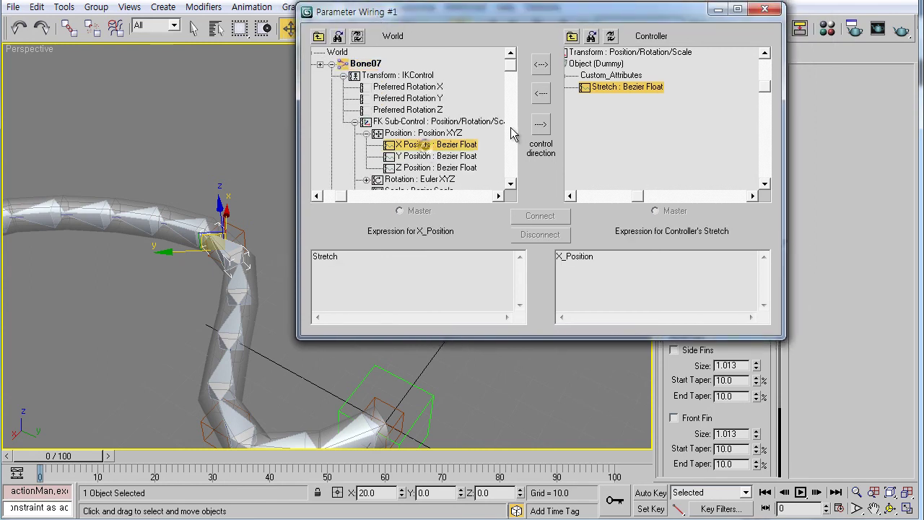
{"action": "left_click", "coordinate": [541, 92]}
{"action": "left_click", "coordinate": [539, 216]}
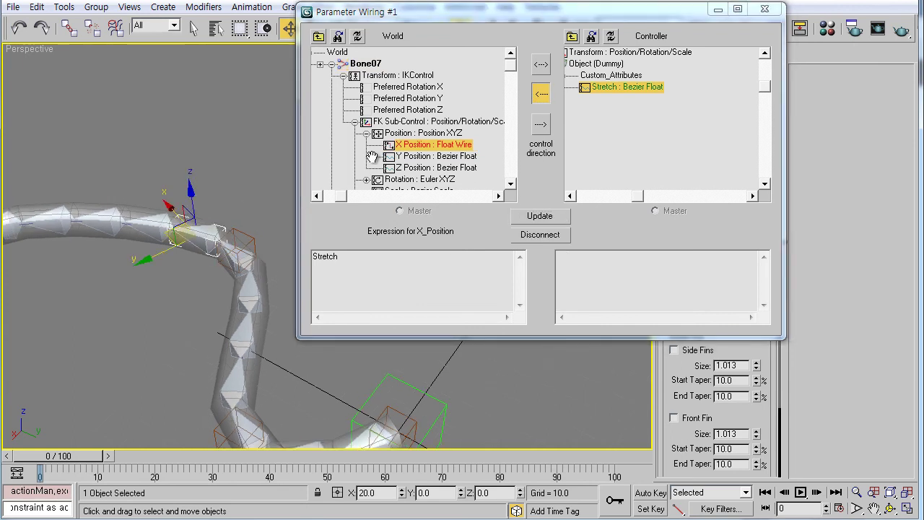
Step: Wire Bone08's X Position to the Controller's Stretch attribute
{"action": "left_click", "coordinate": [358, 36]}
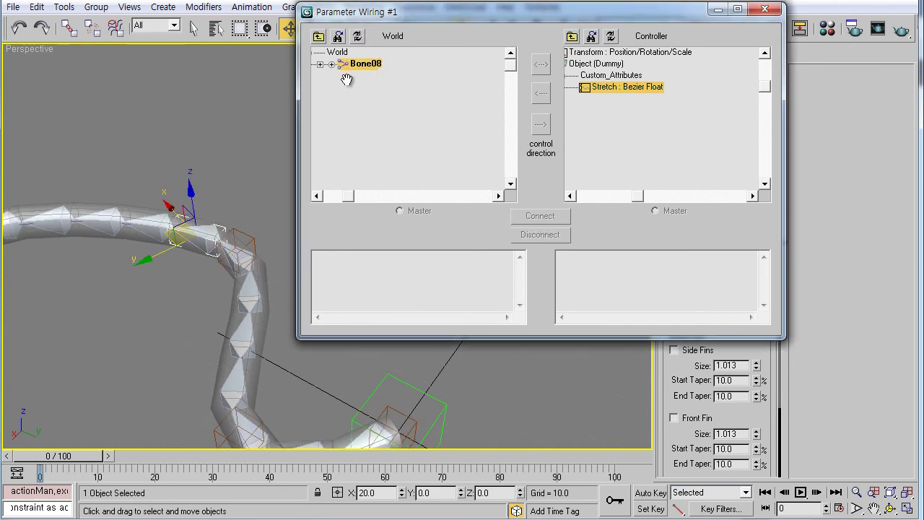
{"action": "left_click", "coordinate": [331, 63]}
{"action": "left_click", "coordinate": [343, 75]}
{"action": "left_click", "coordinate": [355, 121]}
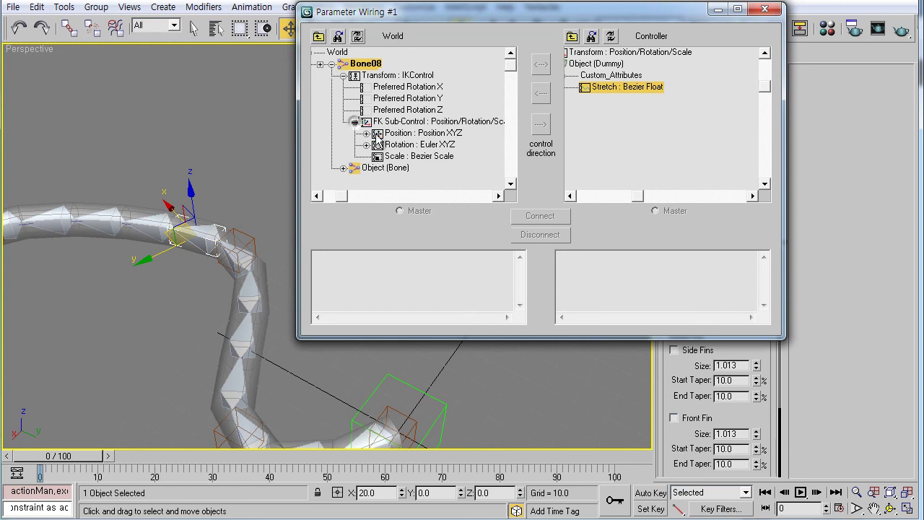
{"action": "left_click", "coordinate": [366, 133]}
{"action": "left_click", "coordinate": [433, 145]}
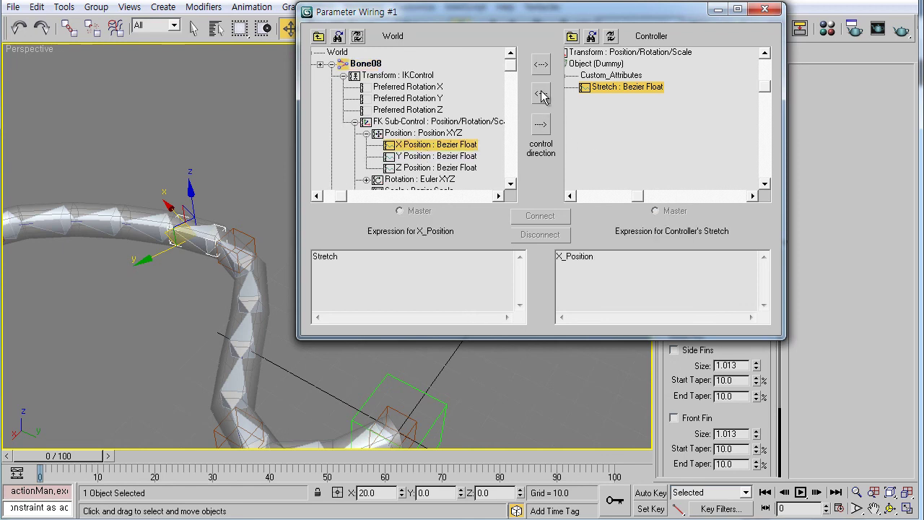
{"action": "left_click", "coordinate": [541, 95]}
{"action": "left_click", "coordinate": [540, 215]}
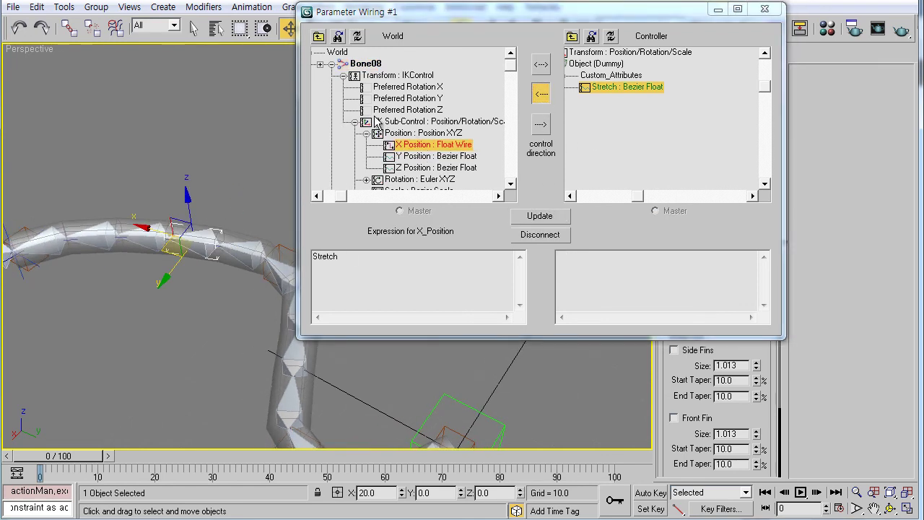
Step: Wire Bone09's X Position to the Controller's Stretch attribute
{"action": "left_click", "coordinate": [357, 36]}
{"action": "left_click", "coordinate": [332, 63]}
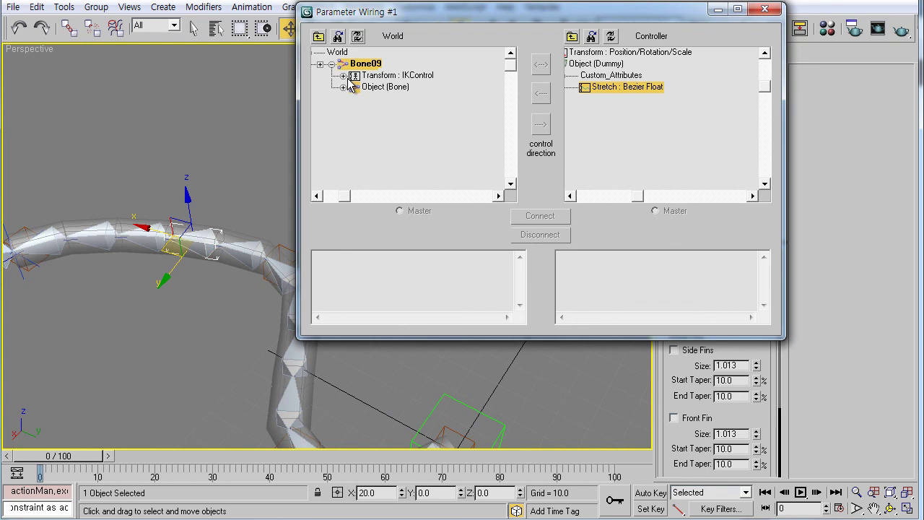
{"action": "left_click", "coordinate": [343, 75]}
{"action": "left_click", "coordinate": [354, 121]}
{"action": "left_click", "coordinate": [366, 133]}
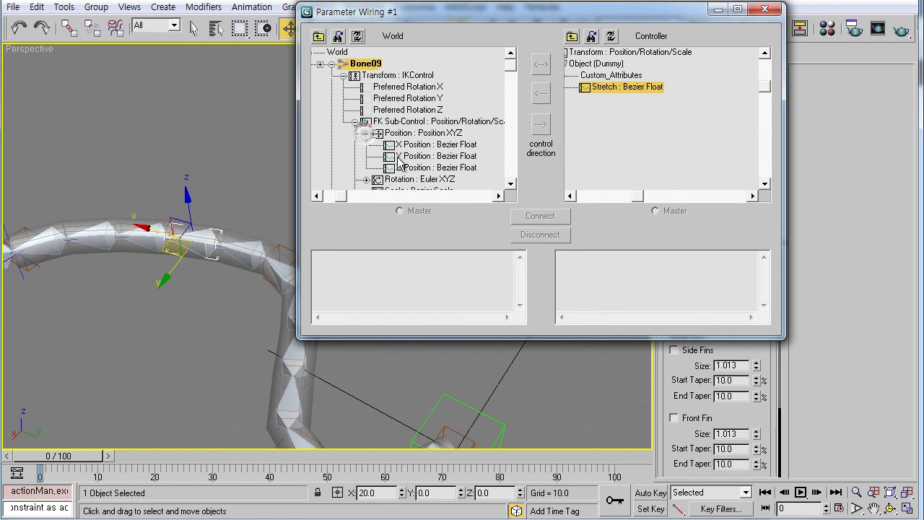
{"action": "left_click", "coordinate": [433, 144]}
{"action": "left_click", "coordinate": [541, 93]}
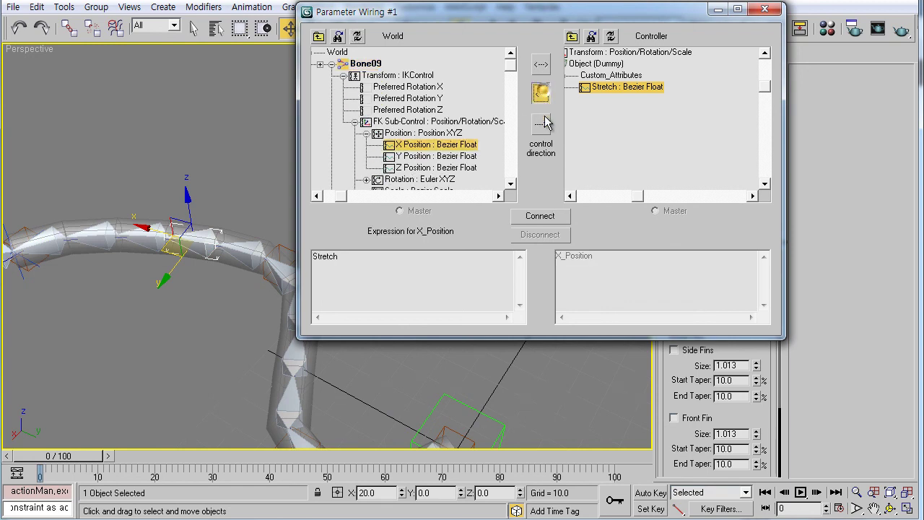
{"action": "left_click", "coordinate": [540, 216]}
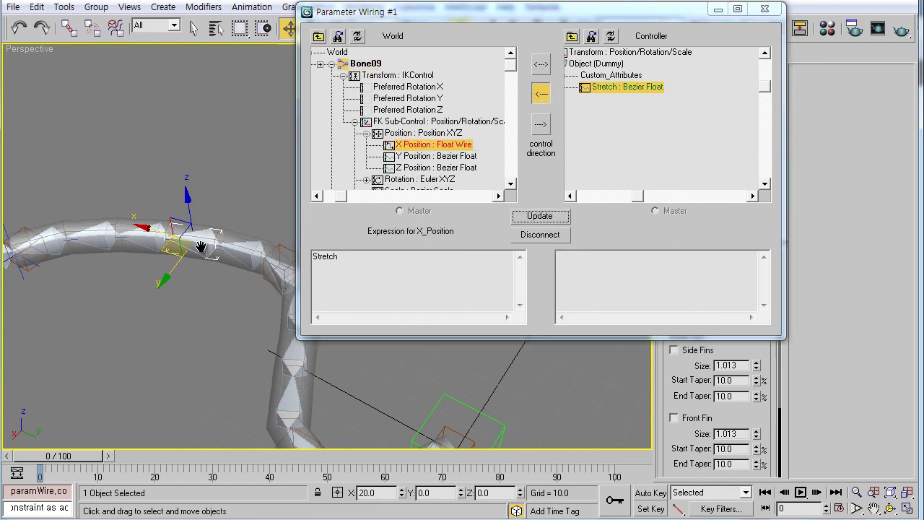
Step: Wire Bone10's X Position to the Controller's Stretch attribute
{"action": "left_click", "coordinate": [358, 36]}
{"action": "left_click", "coordinate": [332, 64]}
{"action": "left_click", "coordinate": [343, 75]}
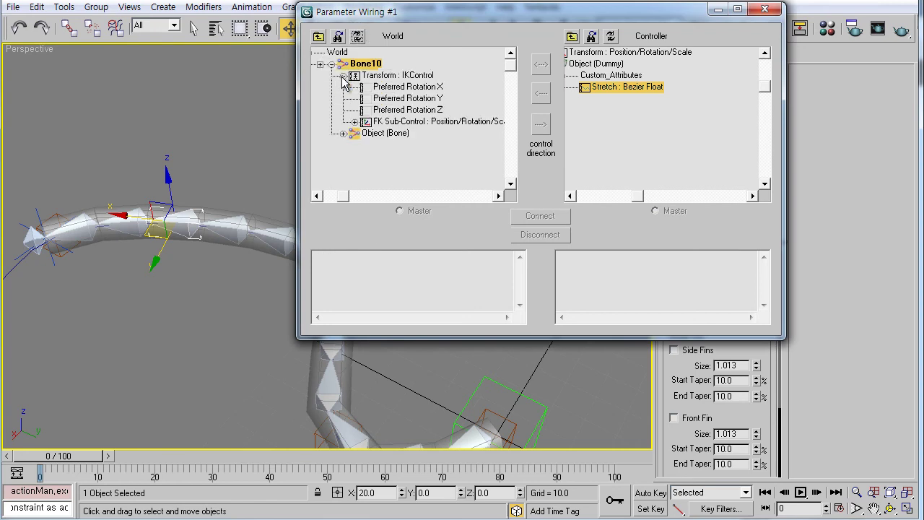
{"action": "left_click", "coordinate": [354, 122]}
{"action": "left_click", "coordinate": [366, 133]}
{"action": "left_click", "coordinate": [433, 145]}
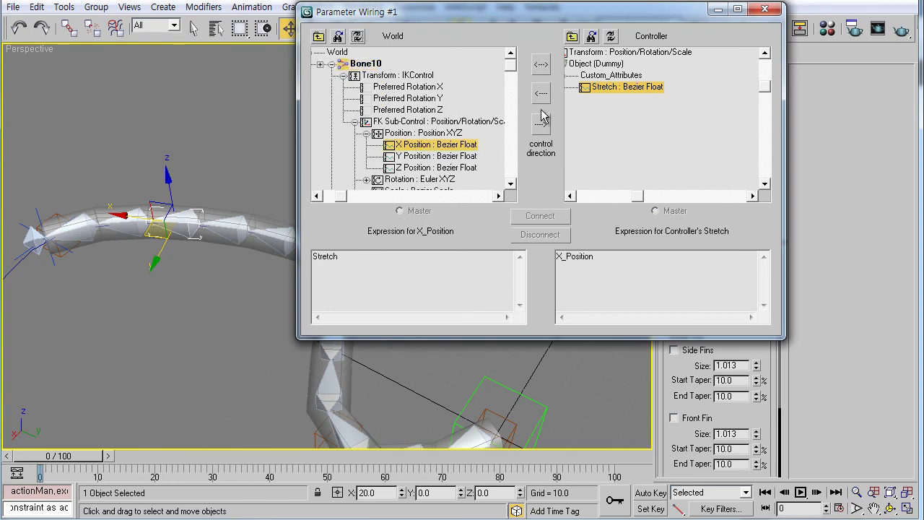
{"action": "left_click", "coordinate": [540, 93]}
{"action": "left_click", "coordinate": [540, 216]}
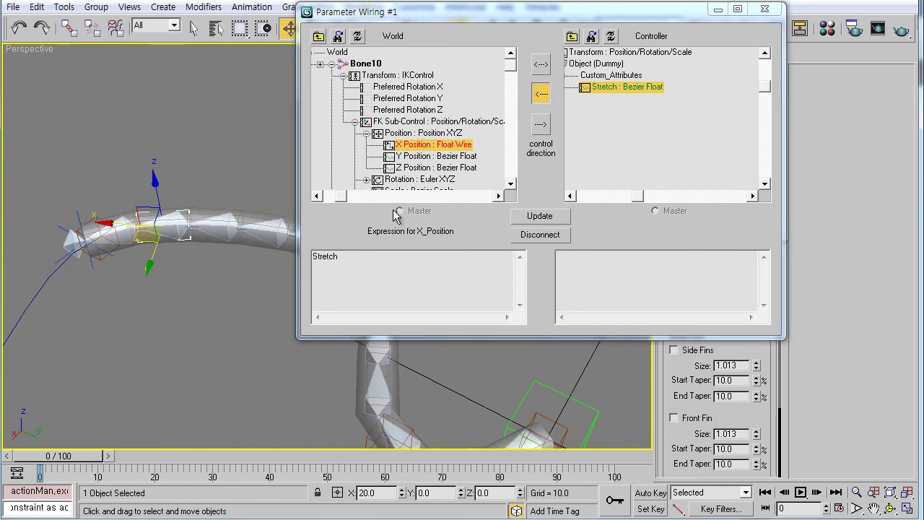
Step: Wire Bone11's X Position to the Controller's Stretch attribute
{"action": "left_click", "coordinate": [359, 36]}
{"action": "left_click", "coordinate": [331, 64]}
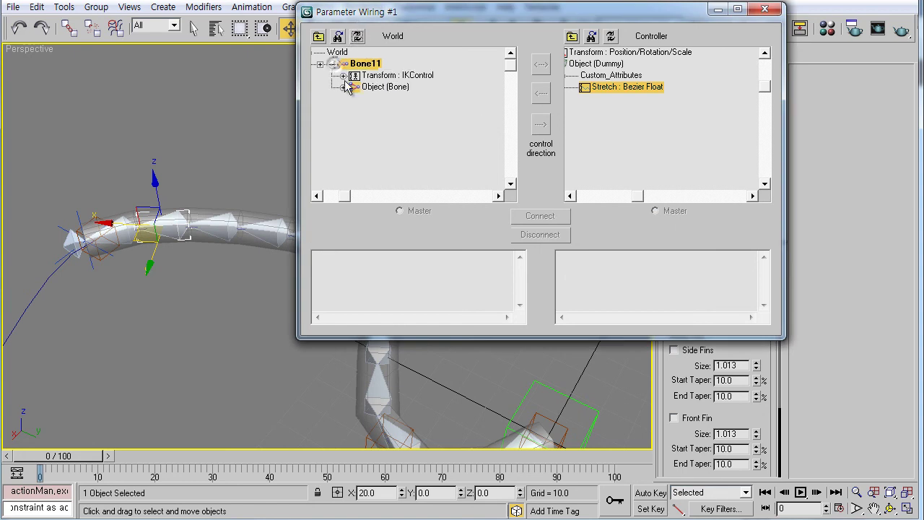
{"action": "left_click", "coordinate": [343, 75]}
{"action": "left_click", "coordinate": [354, 121]}
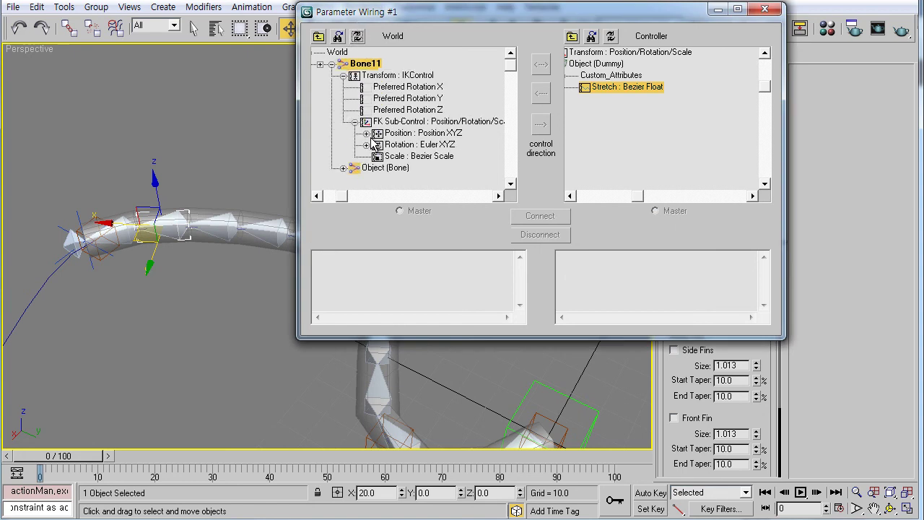
{"action": "left_click", "coordinate": [366, 132]}
{"action": "left_click", "coordinate": [433, 144]}
{"action": "left_click", "coordinate": [541, 94]}
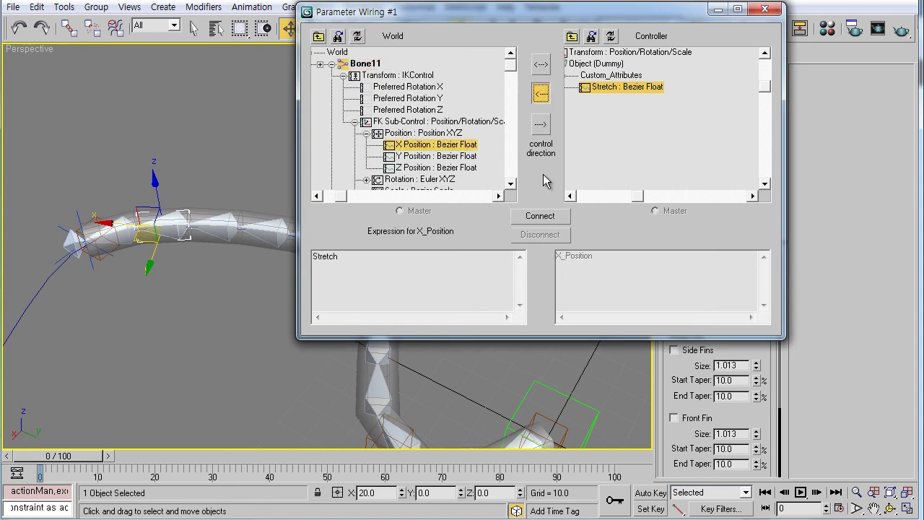
{"action": "left_click", "coordinate": [532, 218]}
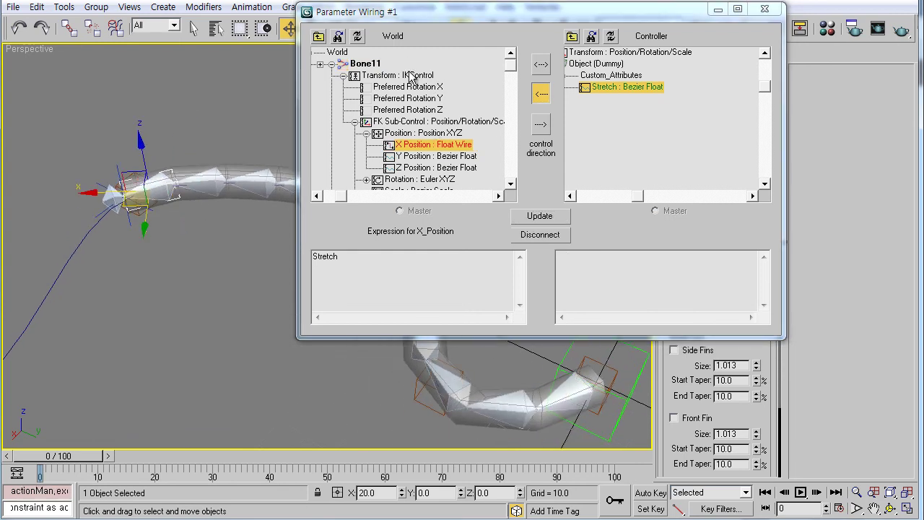
Step: Wire Bone12's X Position to the Controller's Stretch attribute
{"action": "left_click", "coordinate": [356, 38]}
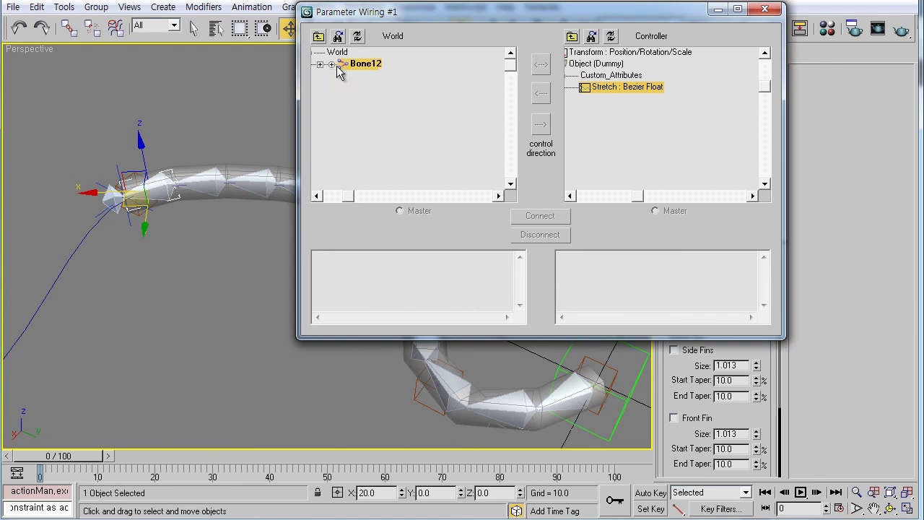
{"action": "left_click", "coordinate": [332, 64]}
{"action": "left_click", "coordinate": [342, 75]}
{"action": "left_click", "coordinate": [354, 121]}
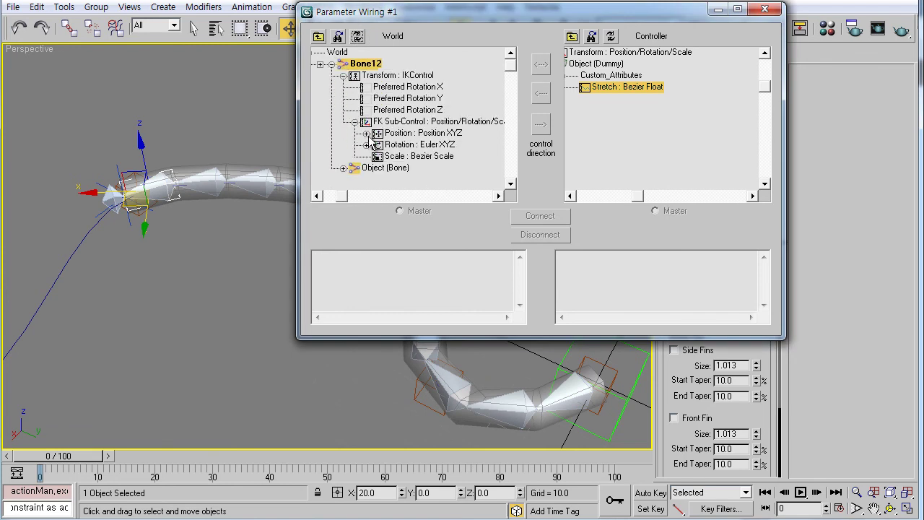
{"action": "left_click", "coordinate": [367, 134]}
{"action": "left_click", "coordinate": [419, 143]}
{"action": "left_click", "coordinate": [534, 95]}
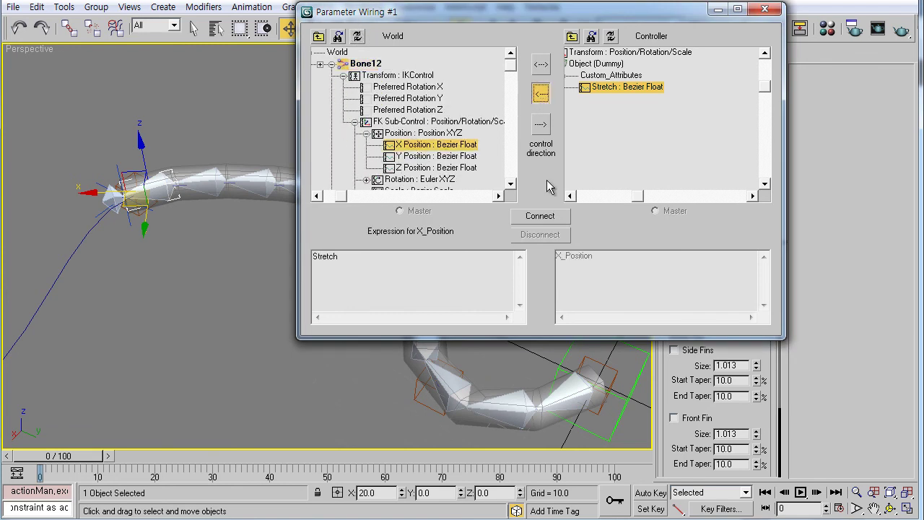
{"action": "left_click", "coordinate": [542, 215]}
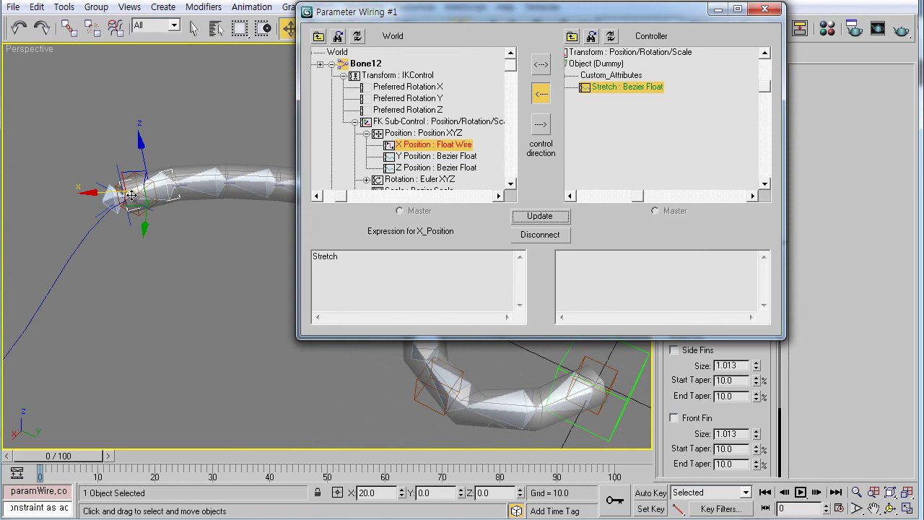
Step: Select the tip bone, Bone13, and wire its X Position to Stretch
{"action": "left_click_drag", "start_coordinate": [131, 195], "coordinate": [182, 207]}
{"action": "left_click", "coordinate": [359, 38]}
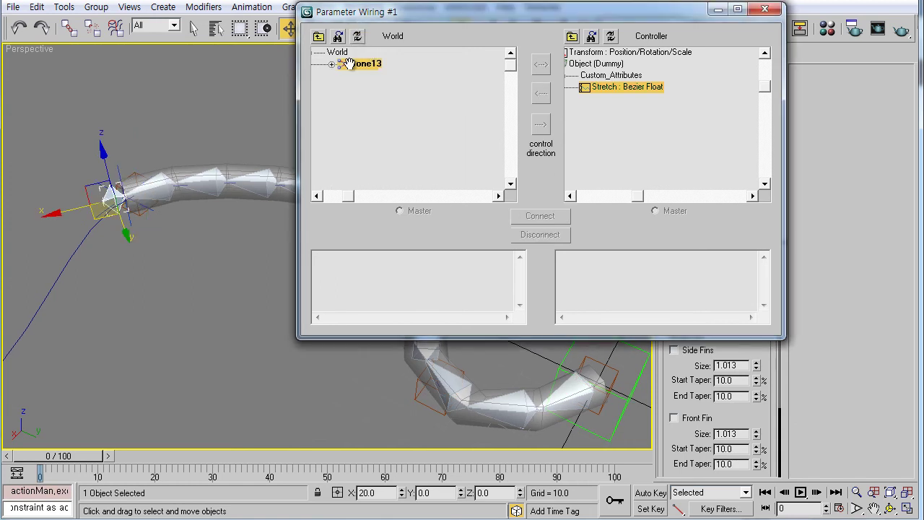
{"action": "left_click", "coordinate": [331, 63]}
{"action": "left_click", "coordinate": [343, 75]}
{"action": "left_click", "coordinate": [355, 121]}
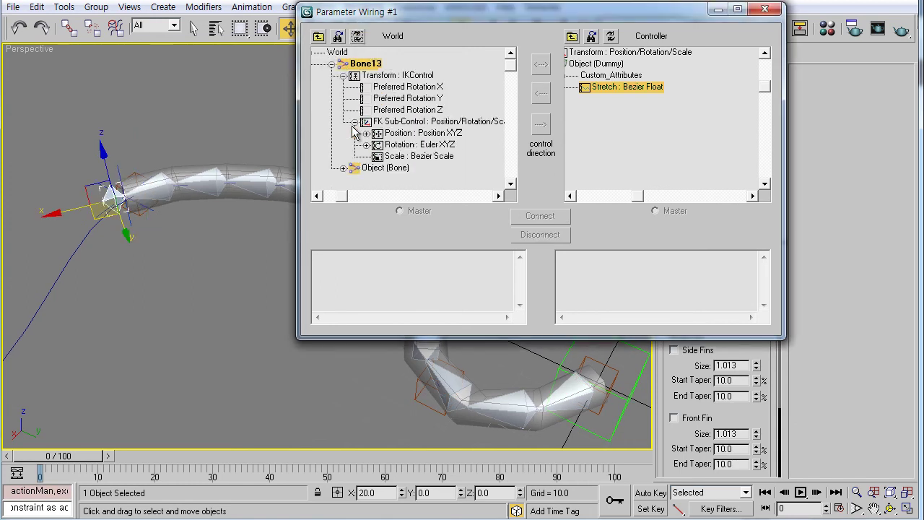
{"action": "left_click", "coordinate": [365, 133]}
{"action": "left_click", "coordinate": [433, 144]}
{"action": "left_click", "coordinate": [541, 93]}
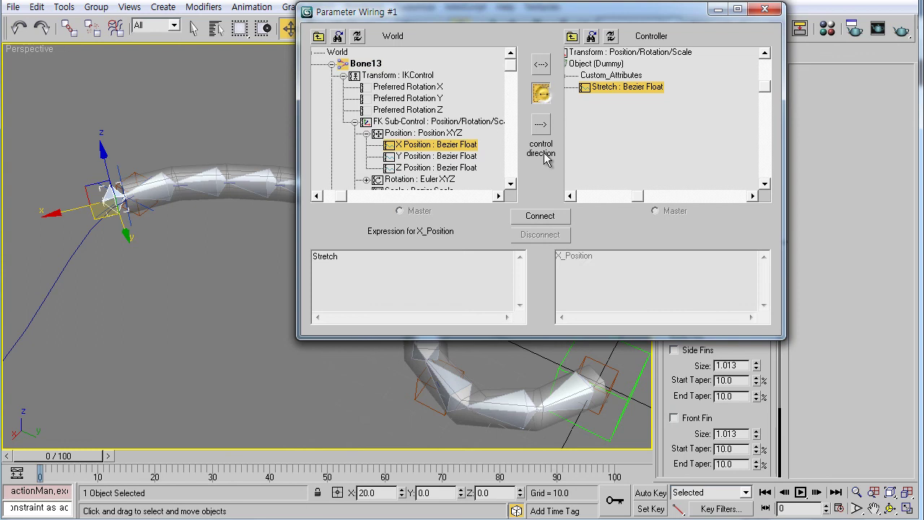
{"action": "left_click", "coordinate": [542, 220]}
Step: Close Parameter Wiring, vary the Controller's Stretch to test the chain, and settle it at 20.0
{"action": "left_click", "coordinate": [765, 10]}
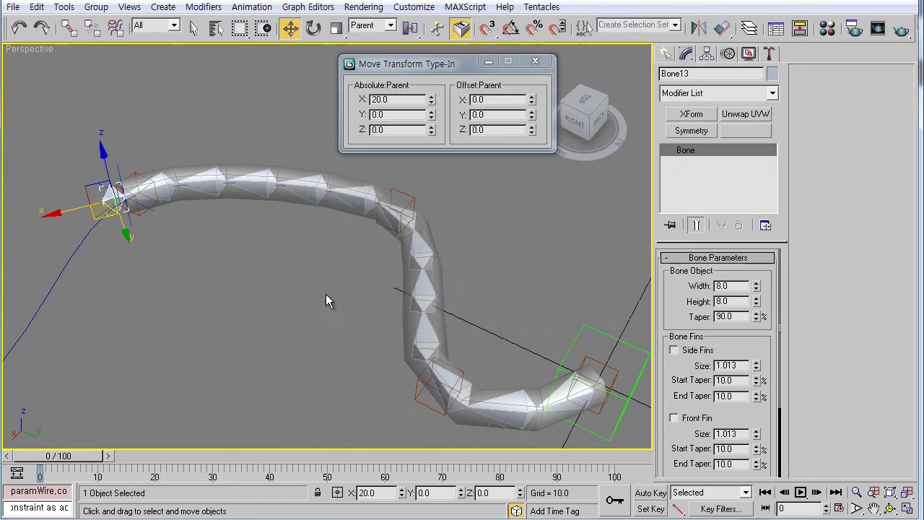
{"action": "left_click", "coordinate": [578, 313]}
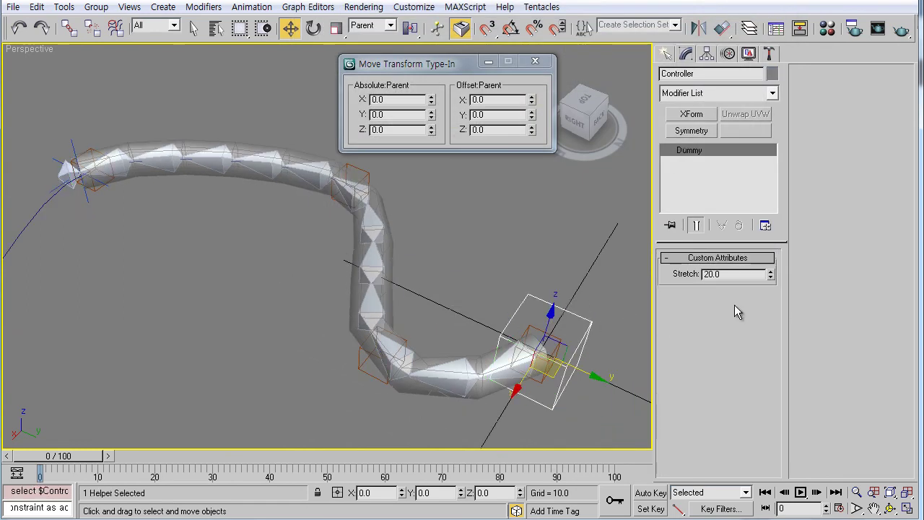
{"action": "mouse_move", "coordinate": [770, 277]}
{"action": "left_mouse_down"}
{"action": "mouse_move", "coordinate": [804, 406]}
{"action": "mouse_move", "coordinate": [798, 316]}
{"action": "mouse_move", "coordinate": [743, 160]}
{"action": "mouse_move", "coordinate": [780, 341]}
{"action": "mouse_move", "coordinate": [791, 305]}
{"action": "mouse_move", "coordinate": [709, 113]}
{"action": "mouse_move", "coordinate": [692, 106]}
{"action": "mouse_move", "coordinate": [761, 275]}
{"action": "left_mouse_up"}
{"action": "left_click_drag", "start_coordinate": [608, 271], "coordinate": [610, 266]}
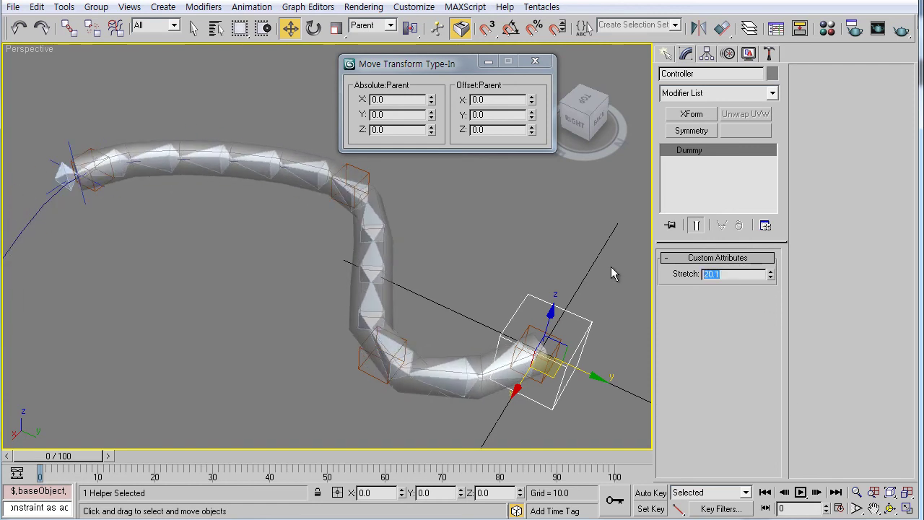
{"action": "scroll", "coordinate": [287, 252], "scroll_direction": "down", "scroll_amount": 3}
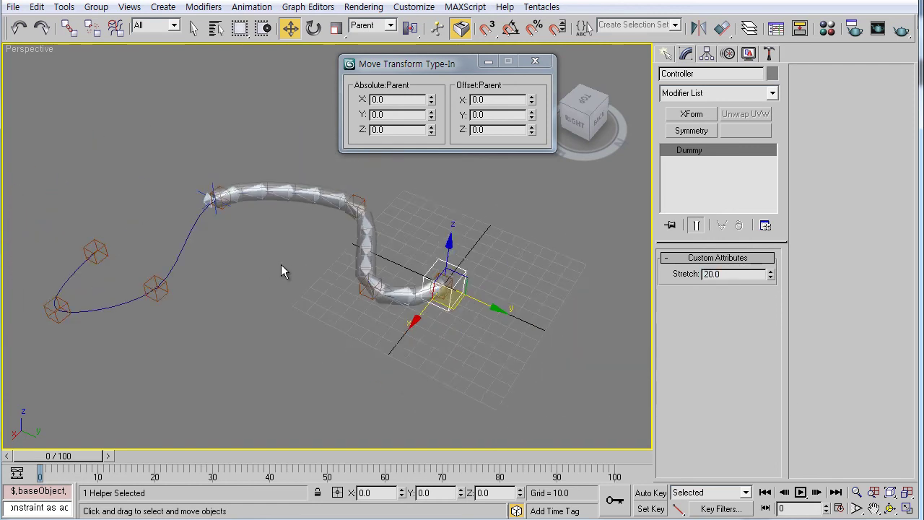
{"action": "mouse_move", "coordinate": [281, 289]}
{"action": "middle_mouse_down", "text": "alt"}
{"action": "mouse_move", "coordinate": [325, 313]}
{"action": "mouse_move", "coordinate": [306, 254]}
{"action": "middle_mouse_up", "text": "alt"}
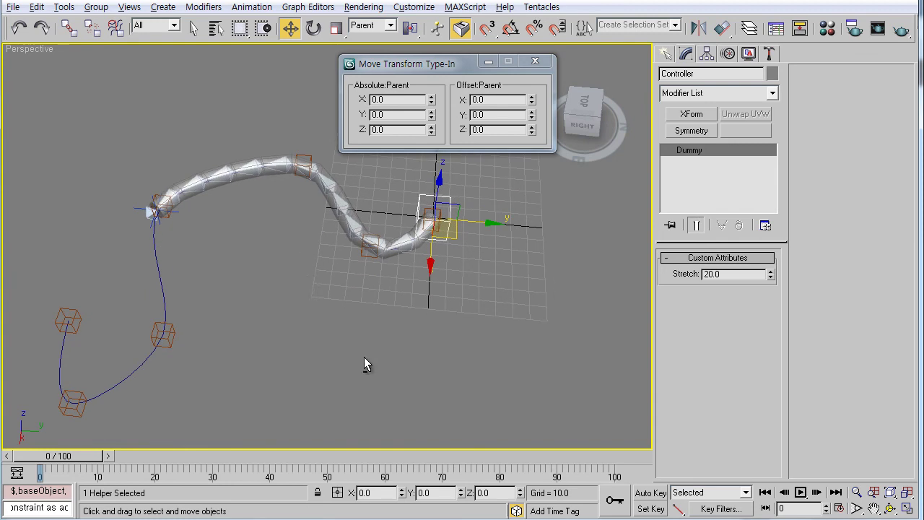
{"action": "middle_click_drag", "start_coordinate": [364, 357], "coordinate": [515, 426], "text": "alt"}
{"action": "middle_click_drag", "start_coordinate": [441, 299], "coordinate": [527, 419]}
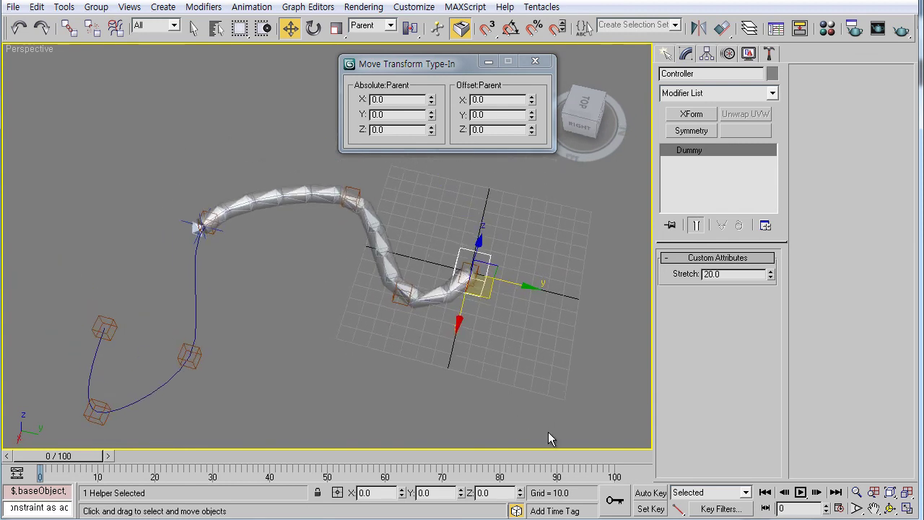
Step: With Auto Key on at frame 24, move Point03 and rotate it to about -41.8°
{"action": "left_click", "coordinate": [650, 496]}
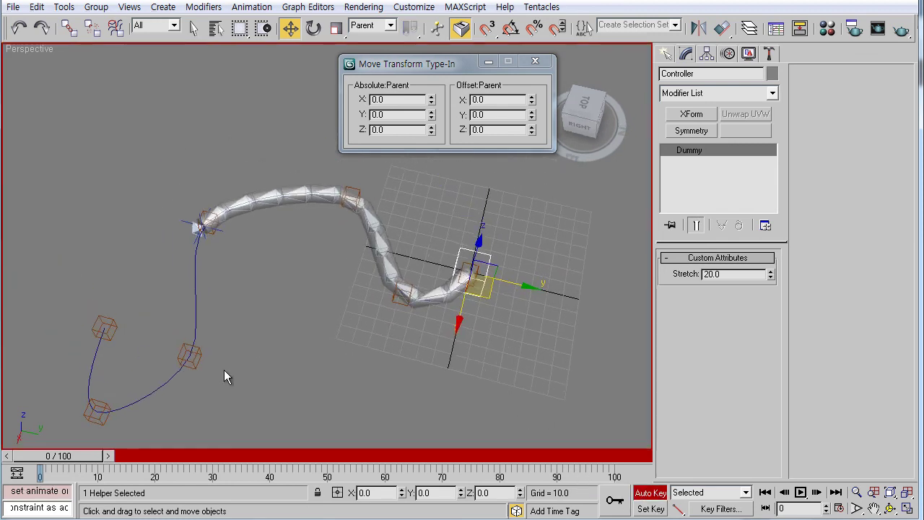
{"action": "left_click", "coordinate": [201, 363]}
{"action": "left_click", "coordinate": [190, 356]}
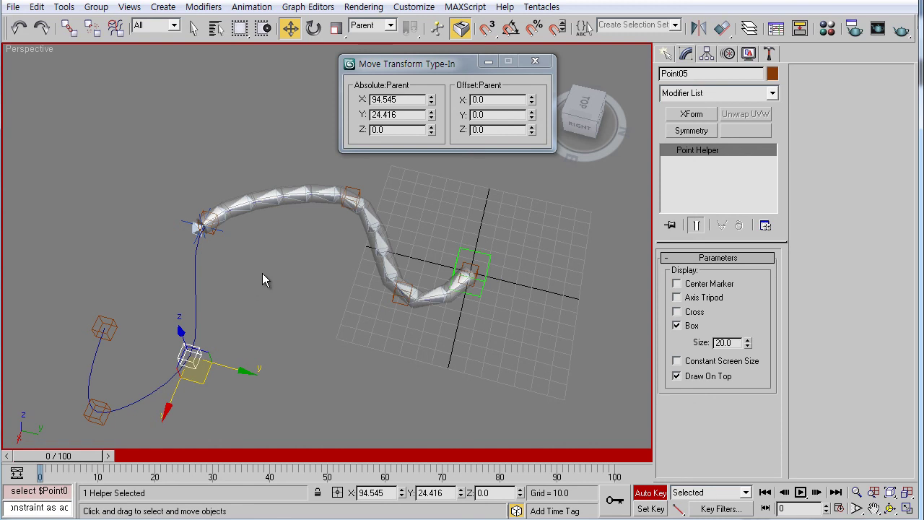
{"action": "left_click", "coordinate": [353, 190]}
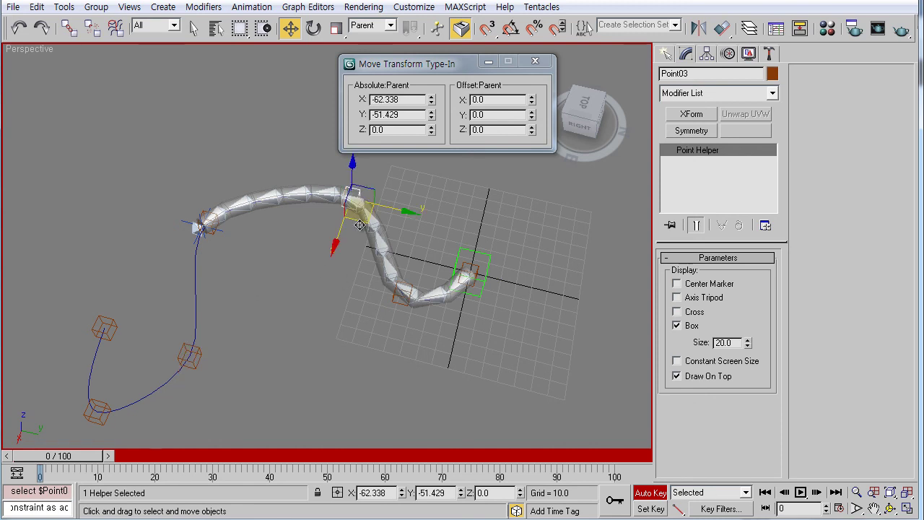
{"action": "left_click_drag", "start_coordinate": [81, 463], "coordinate": [205, 457]}
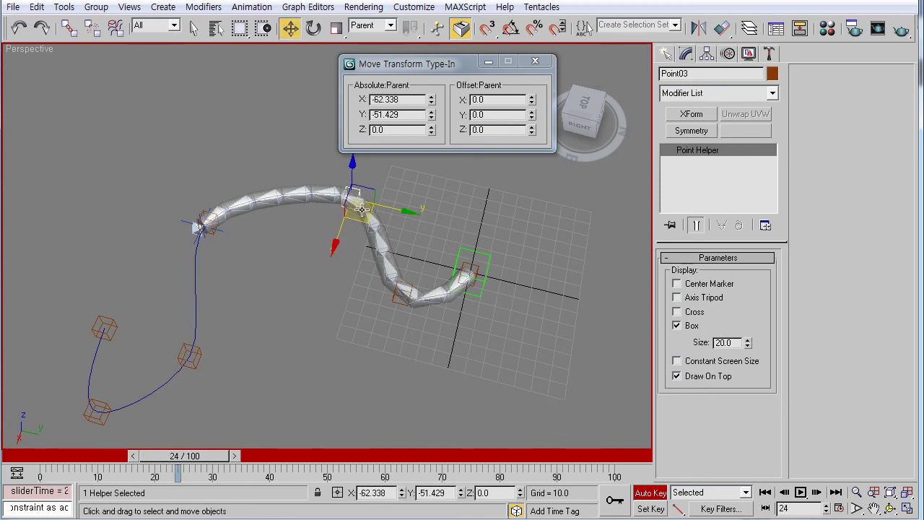
{"action": "left_click_drag", "start_coordinate": [368, 220], "coordinate": [355, 287]}
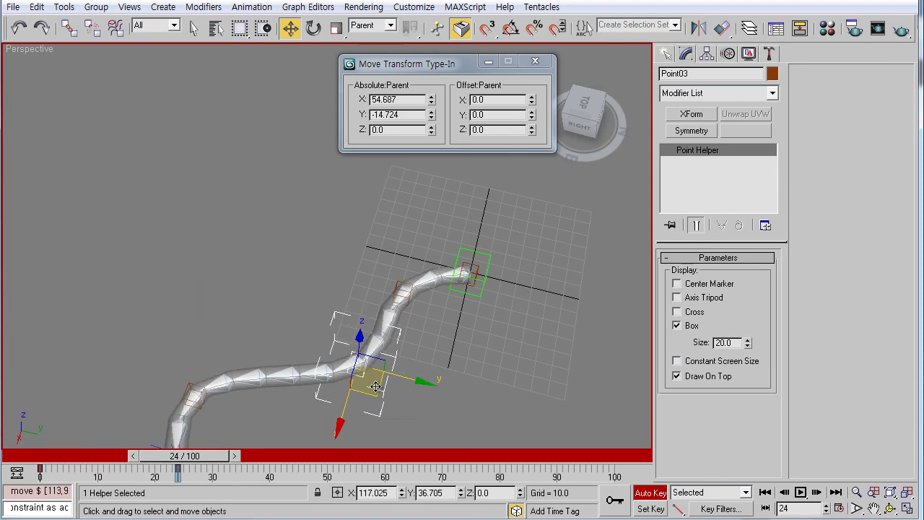
{"action": "mouse_move", "coordinate": [355, 286]}
{"action": "middle_mouse_down", "text": "alt"}
{"action": "mouse_move", "coordinate": [339, 318]}
{"action": "mouse_move", "coordinate": [350, 356]}
{"action": "middle_mouse_up", "text": "alt"}
{"action": "key", "text": "e"}
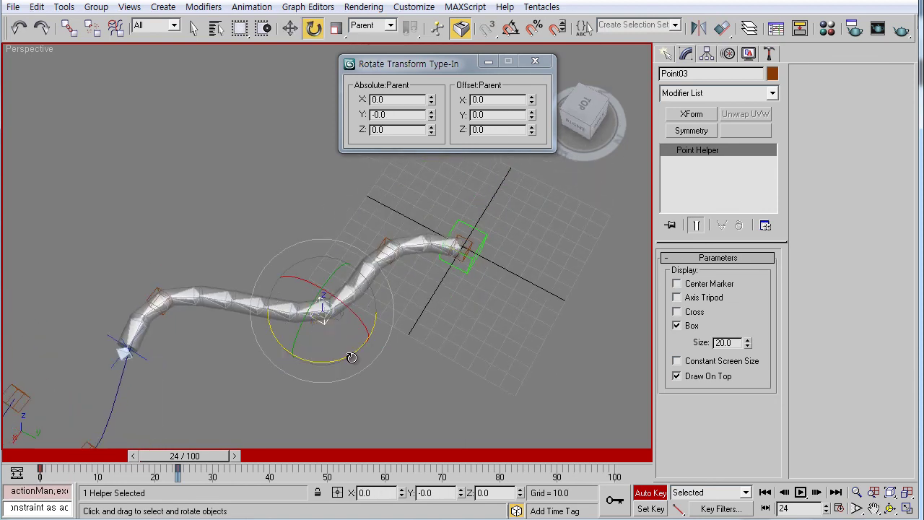
{"action": "mouse_move", "coordinate": [351, 357]}
{"action": "left_mouse_down"}
{"action": "mouse_move", "coordinate": [289, 353]}
{"action": "mouse_move", "coordinate": [253, 333]}
{"action": "left_mouse_up"}
{"action": "middle_click_drag", "start_coordinate": [253, 333], "coordinate": [264, 347]}
Step: Rotate Point04 around its Z axis to swing the chain upward
{"action": "left_click", "coordinate": [228, 211]}
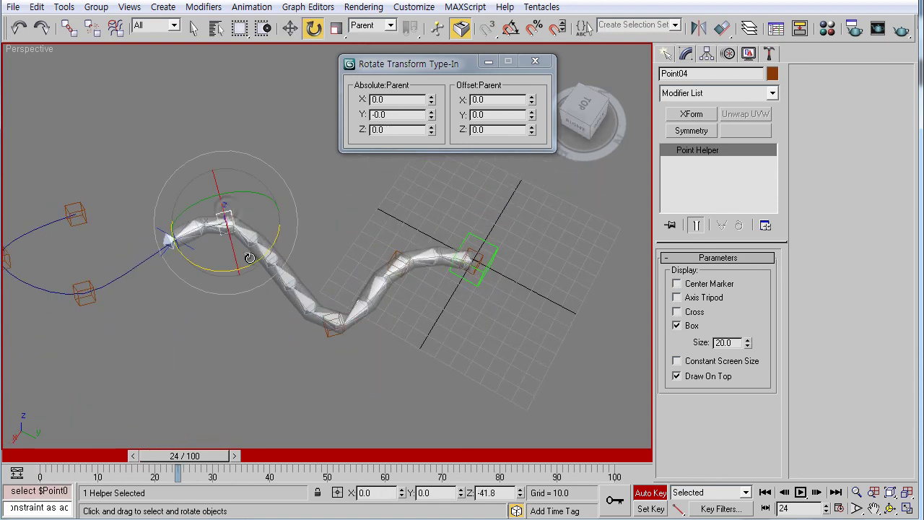
{"action": "left_click_drag", "start_coordinate": [261, 264], "coordinate": [6, 179]}
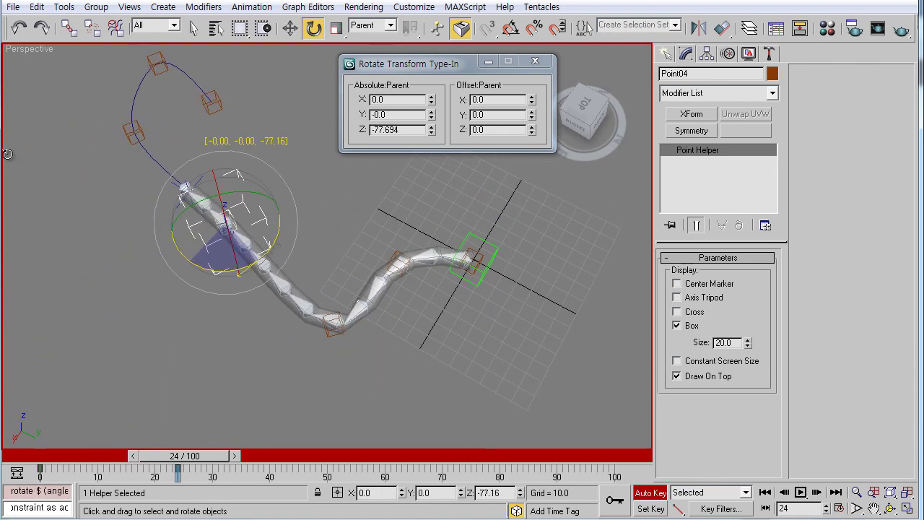
{"action": "middle_click_drag", "start_coordinate": [201, 249], "coordinate": [225, 318]}
{"action": "left_click_drag", "start_coordinate": [280, 334], "coordinate": [224, 292]}
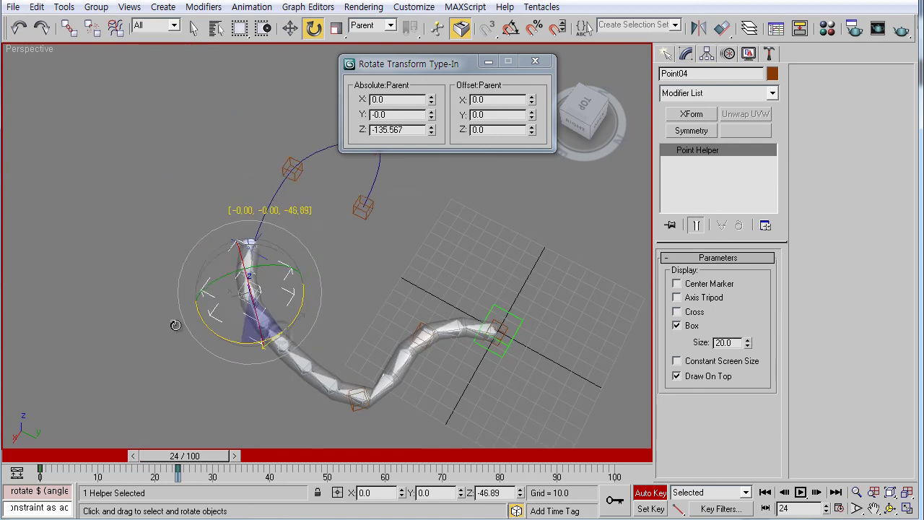
Step: Rotate Point05 to curve the spline end and Point06 about 210° around Z
{"action": "left_click", "coordinate": [272, 231]}
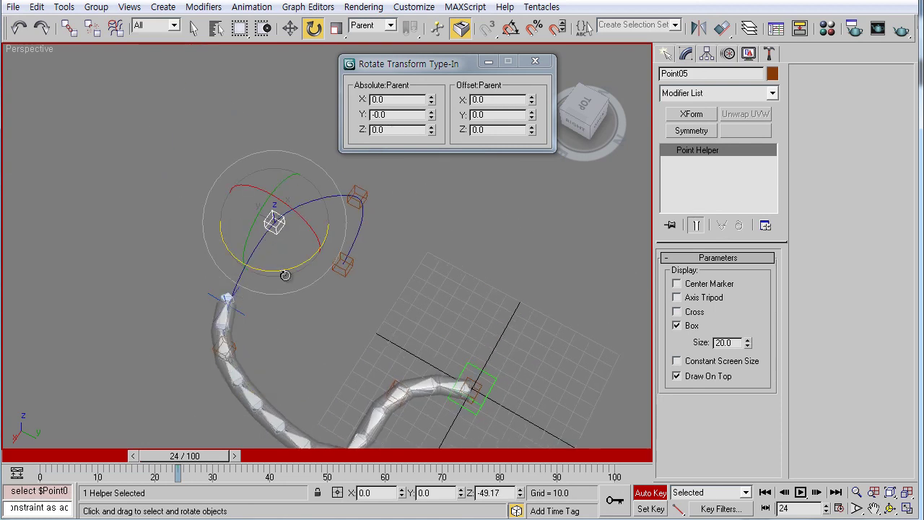
{"action": "left_click_drag", "start_coordinate": [285, 275], "coordinate": [324, 272]}
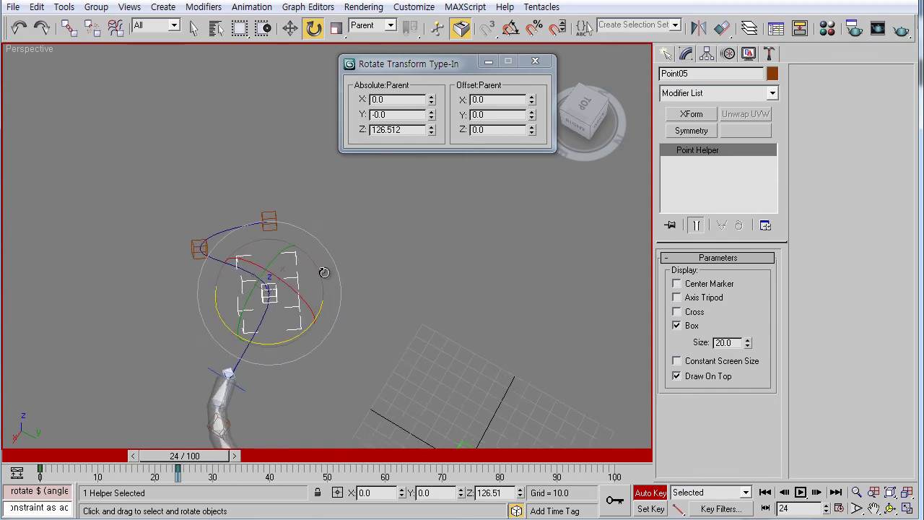
{"action": "middle_click_drag", "start_coordinate": [324, 272], "coordinate": [349, 225], "text": "alt"}
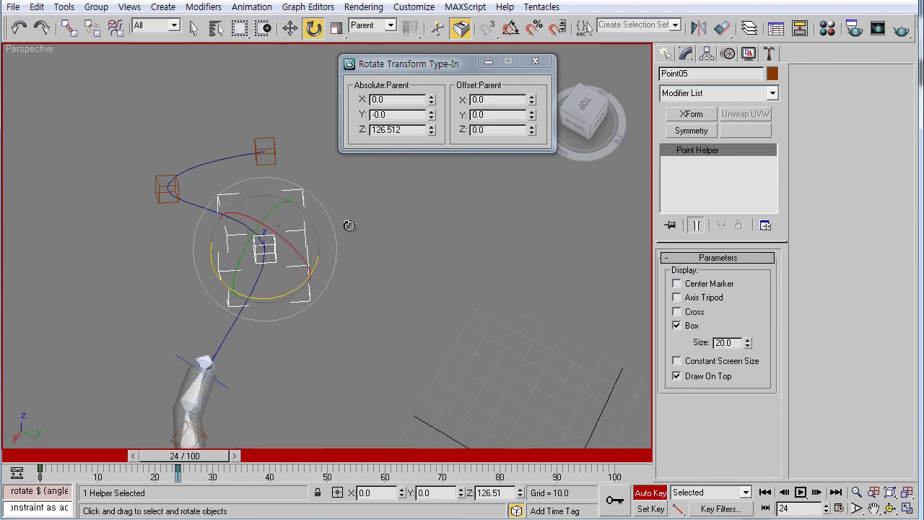
{"action": "left_click", "coordinate": [178, 184]}
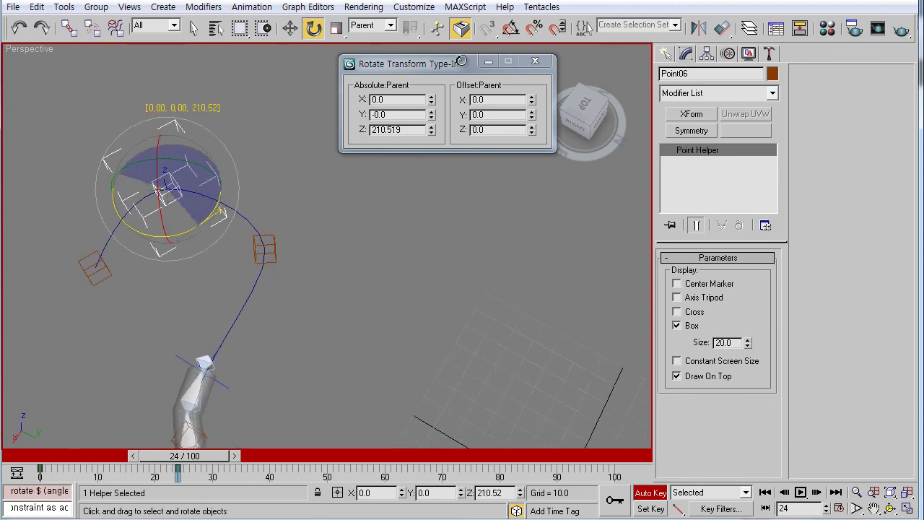
{"action": "left_click_drag", "start_coordinate": [198, 222], "coordinate": [208, 238]}
{"action": "middle_click_drag", "start_coordinate": [208, 238], "coordinate": [218, 249], "text": "alt"}
Step: Reposition and rotate Point03 at frame 47, then scrub the timeline to check the motion
{"action": "mouse_move", "coordinate": [208, 452]}
{"action": "left_mouse_down"}
{"action": "mouse_move", "coordinate": [83, 452]}
{"action": "mouse_move", "coordinate": [210, 453]}
{"action": "mouse_move", "coordinate": [254, 468]}
{"action": "mouse_move", "coordinate": [135, 461]}
{"action": "mouse_move", "coordinate": [324, 462]}
{"action": "left_mouse_up"}
{"action": "key", "text": "e"}
{"action": "middle_click_drag", "start_coordinate": [351, 373], "coordinate": [324, 270]}
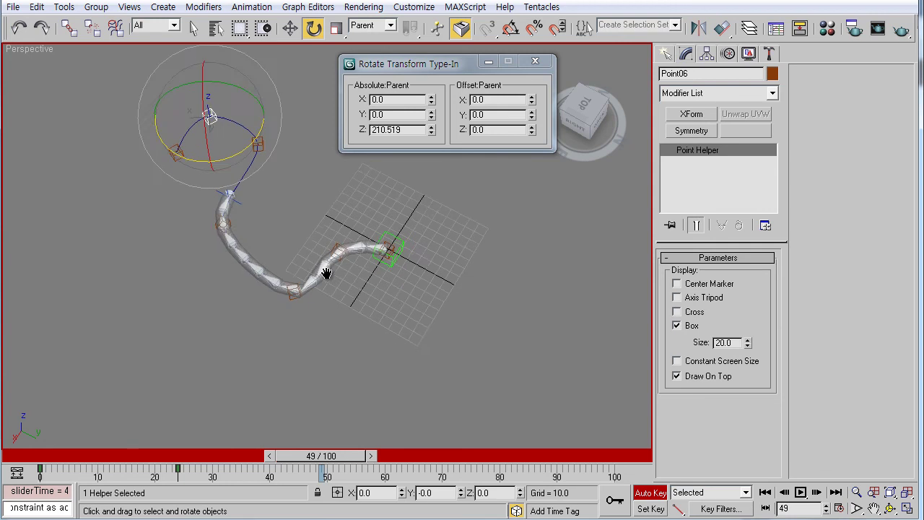
{"action": "scroll", "coordinate": [323, 270], "scroll_direction": "up", "scroll_amount": 3}
{"action": "left_click", "coordinate": [281, 326]}
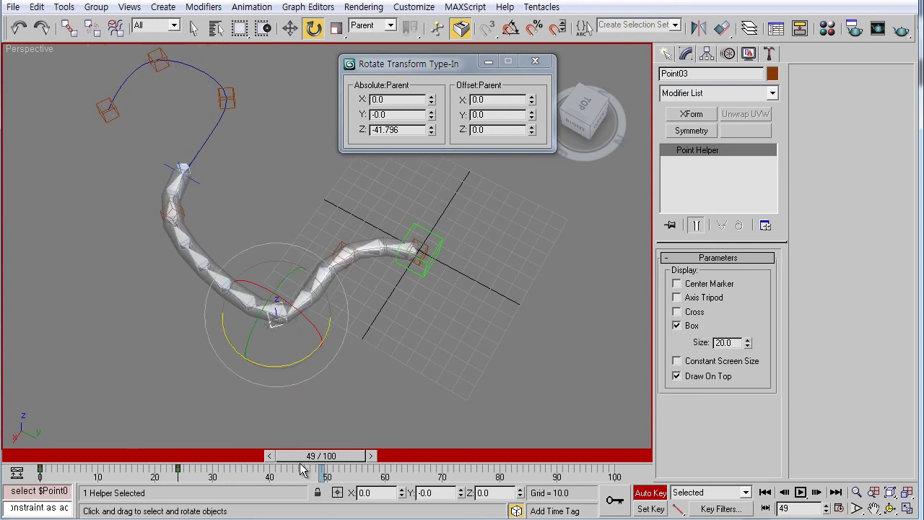
{"action": "mouse_move", "coordinate": [301, 464]}
{"action": "left_mouse_down"}
{"action": "mouse_move", "coordinate": [97, 462]}
{"action": "mouse_move", "coordinate": [311, 460]}
{"action": "left_mouse_up"}
{"action": "key", "text": "w"}
{"action": "mouse_move", "coordinate": [286, 341]}
{"action": "left_mouse_down"}
{"action": "mouse_move", "coordinate": [300, 379]}
{"action": "mouse_move", "coordinate": [317, 374]}
{"action": "mouse_move", "coordinate": [349, 394]}
{"action": "left_mouse_up"}
{"action": "key", "text": "e"}
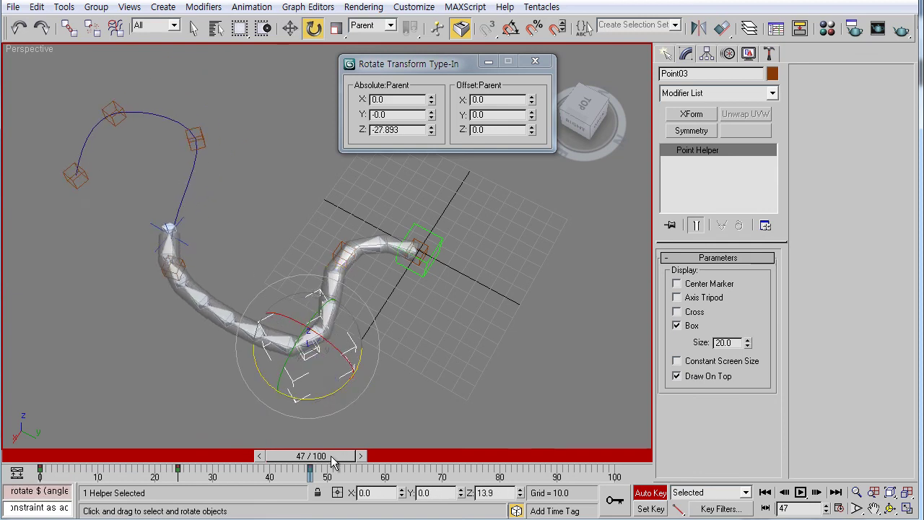
{"action": "mouse_move", "coordinate": [334, 462]}
{"action": "left_mouse_down"}
{"action": "mouse_move", "coordinate": [126, 459]}
{"action": "mouse_move", "coordinate": [310, 467]}
{"action": "mouse_move", "coordinate": [300, 469]}
{"action": "mouse_move", "coordinate": [189, 456]}
{"action": "mouse_move", "coordinate": [33, 456]}
{"action": "left_mouse_up"}
{"action": "key", "text": "e"}
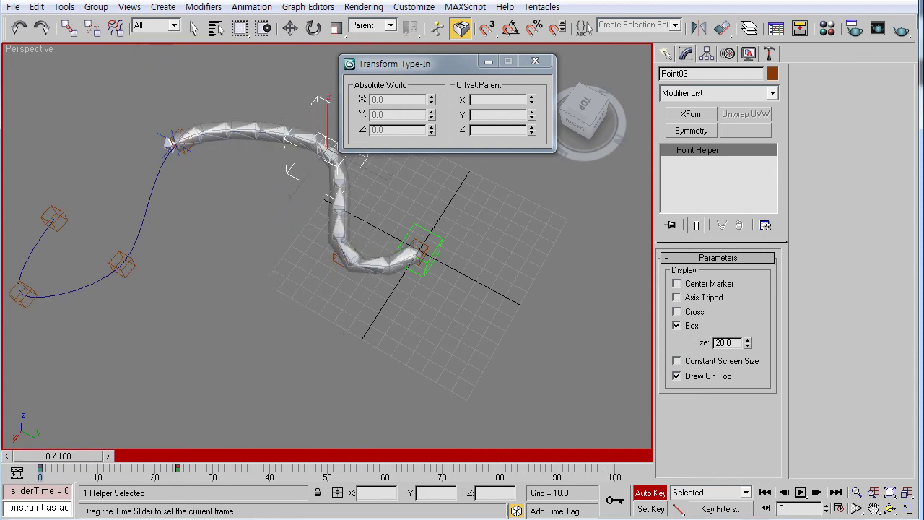
Step: Key the Controller's Stretch at 0 on frame 0
{"action": "key", "text": "e"}
{"action": "left_click", "coordinate": [440, 245]}
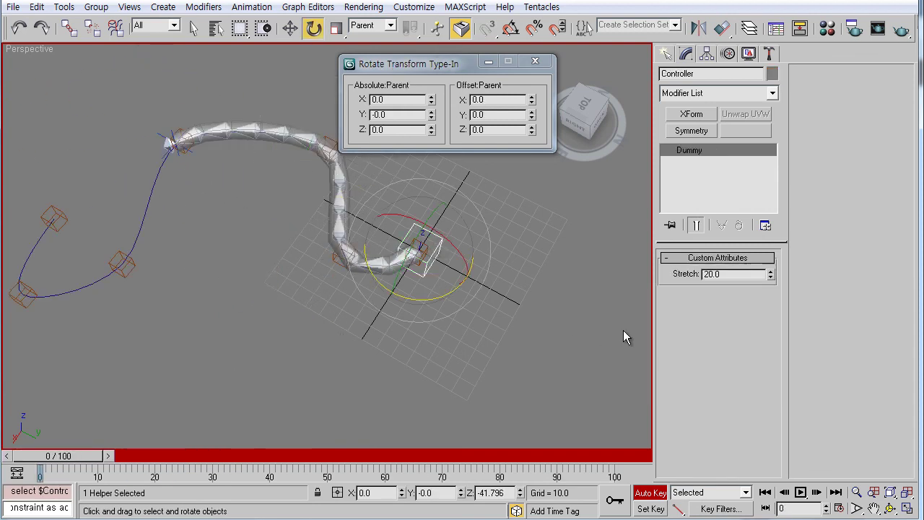
{"action": "right_click", "coordinate": [771, 278]}
Step: Key the Controller's Stretch at 40 later in the timeline and scrub to preview the stretch
{"action": "mouse_move", "coordinate": [94, 459]}
{"action": "left_mouse_down"}
{"action": "mouse_move", "coordinate": [208, 456]}
{"action": "mouse_move", "coordinate": [185, 455]}
{"action": "left_mouse_up"}
{"action": "left_click", "coordinate": [276, 305]}
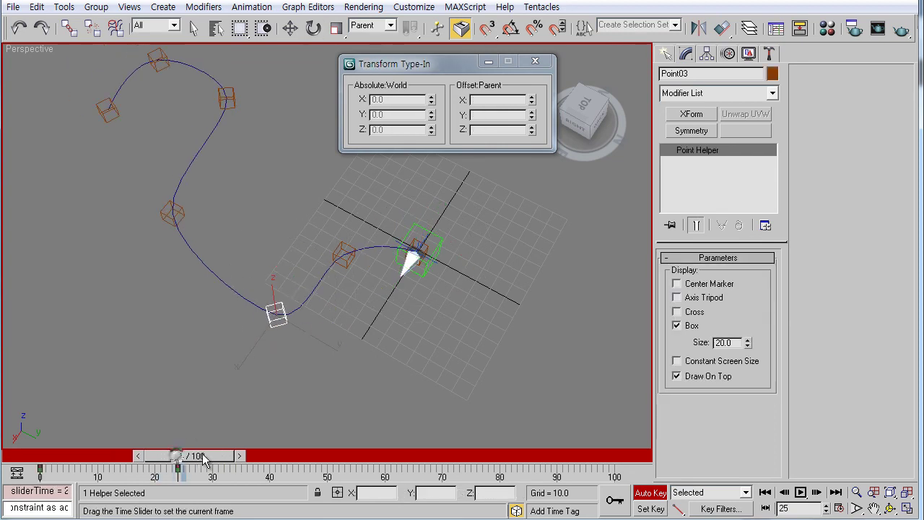
{"action": "left_click", "coordinate": [436, 249]}
{"action": "type", "text": "30"}
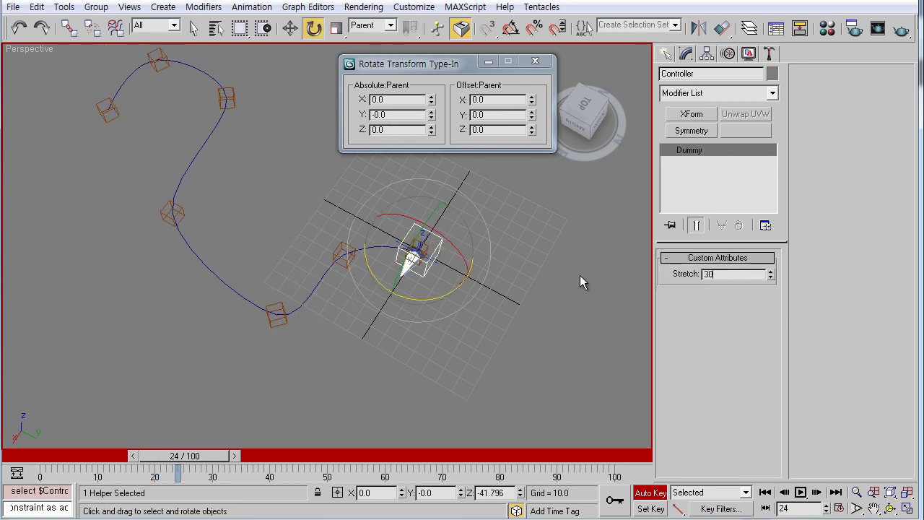
{"action": "key", "text": "Return"}
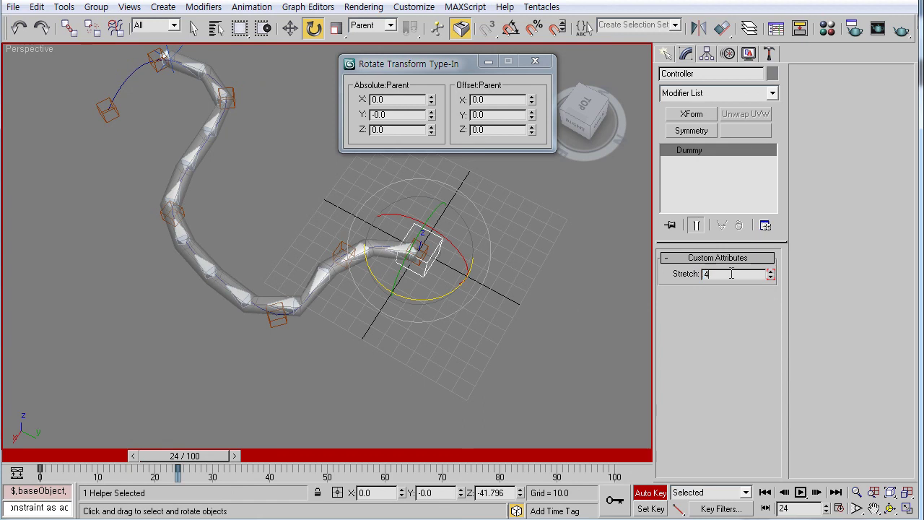
{"action": "type", "text": "0"}
{"action": "key", "text": "Return"}
{"action": "mouse_move", "coordinate": [202, 458]}
{"action": "left_mouse_down"}
{"action": "mouse_move", "coordinate": [73, 458]}
{"action": "mouse_move", "coordinate": [224, 458]}
{"action": "mouse_move", "coordinate": [62, 458]}
{"action": "mouse_move", "coordinate": [216, 458]}
{"action": "mouse_move", "coordinate": [191, 458]}
{"action": "left_mouse_up"}
Step: Turn off Auto Key and make Cylinder01 opaque with Alt+X
{"action": "key", "text": "e"}
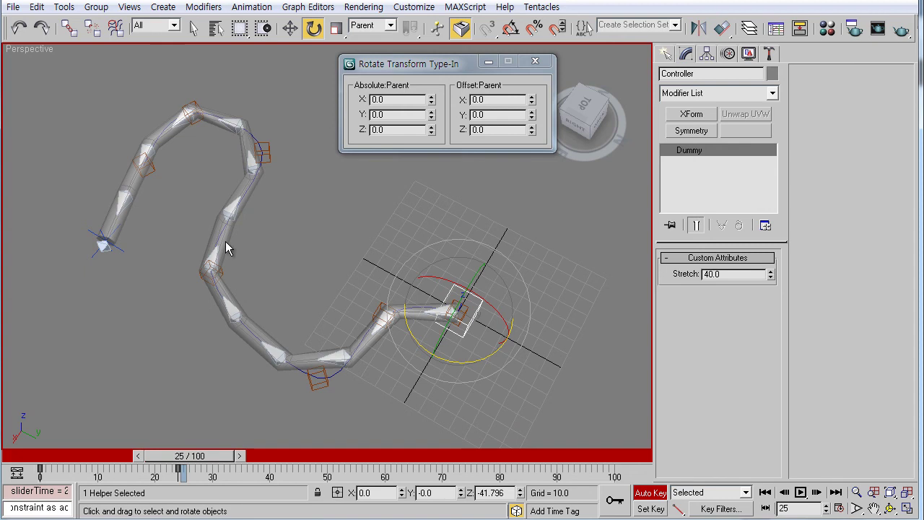
{"action": "left_click", "coordinate": [651, 493]}
{"action": "left_click", "coordinate": [312, 370]}
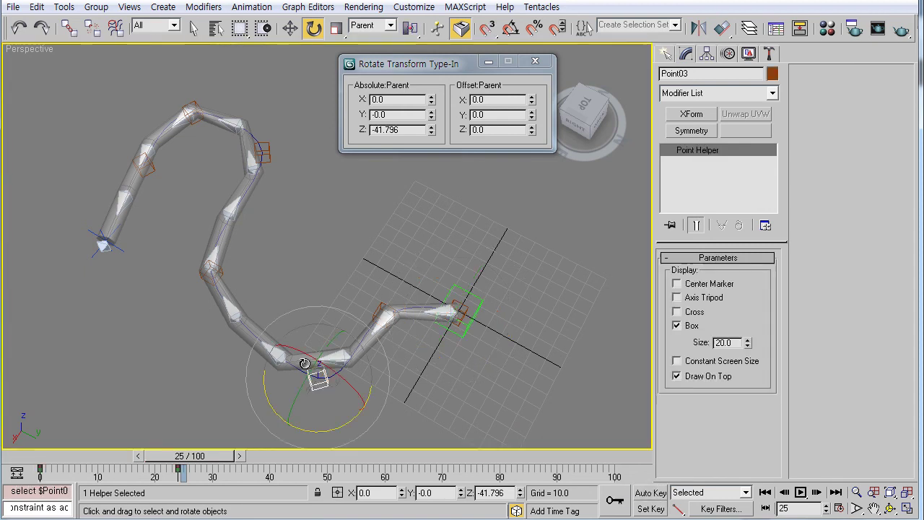
{"action": "left_click", "coordinate": [213, 231]}
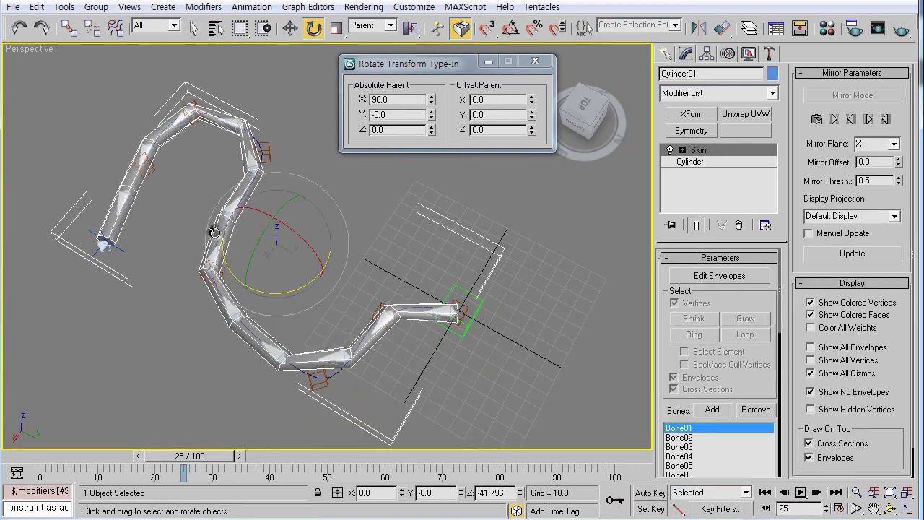
{"action": "key", "text": "alt+x"}
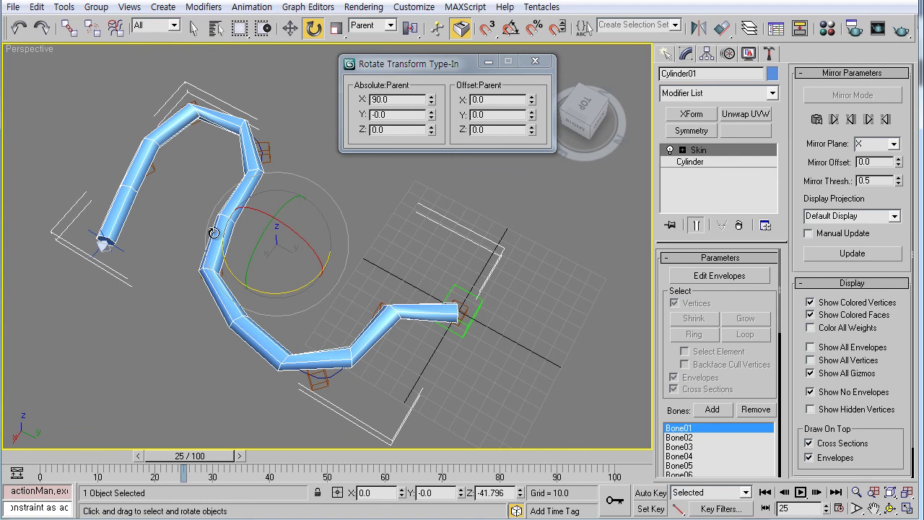